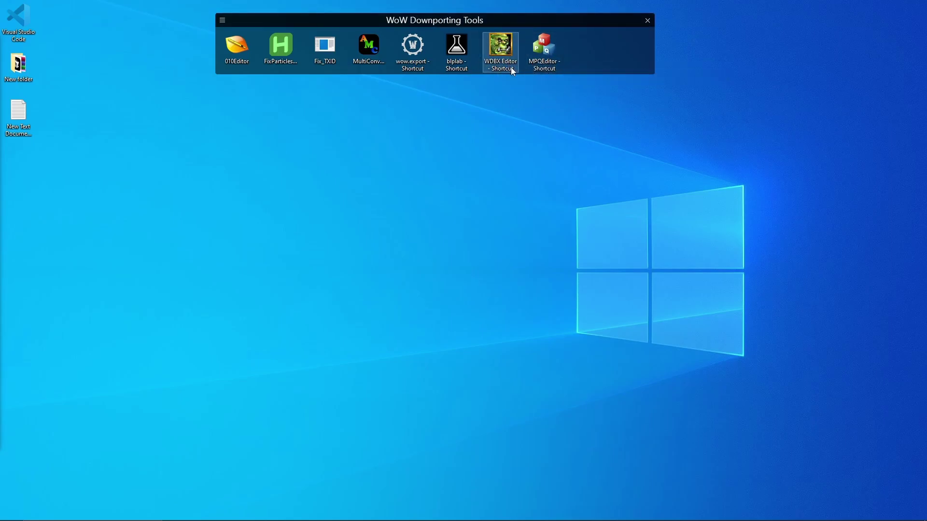
Launch Ladik's MPQ Editor from the MPQEditor shortcut in the WoW Downporting Tools bar
double_click(555, 68)
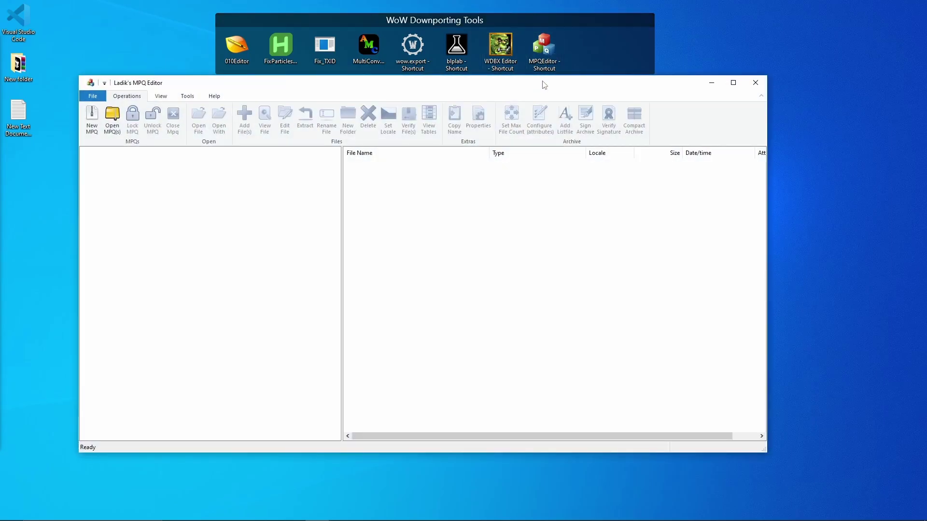
Open the patch-3.MPQ archive from the client's Server-Client\Data folder
left_click_drag(525, 86, 640, 94)
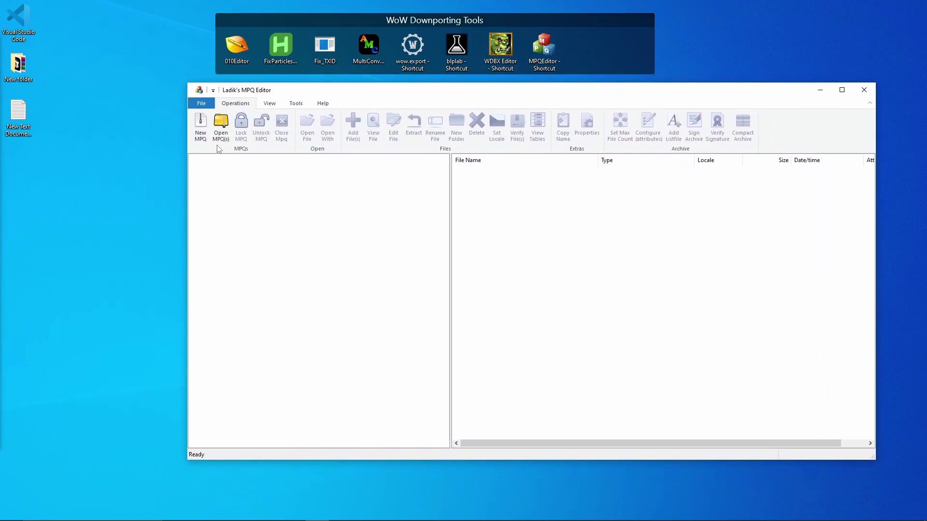
left_click(221, 126)
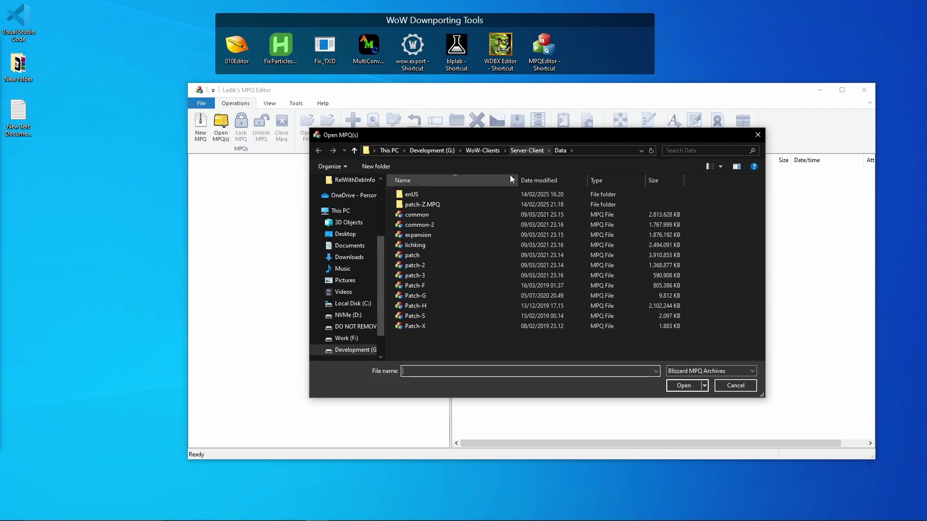
left_click(531, 151)
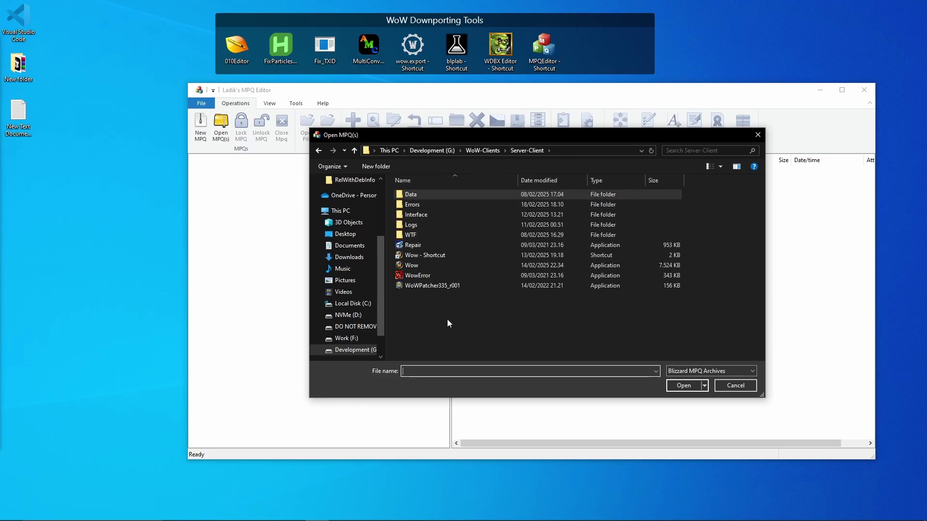
double_click(409, 197)
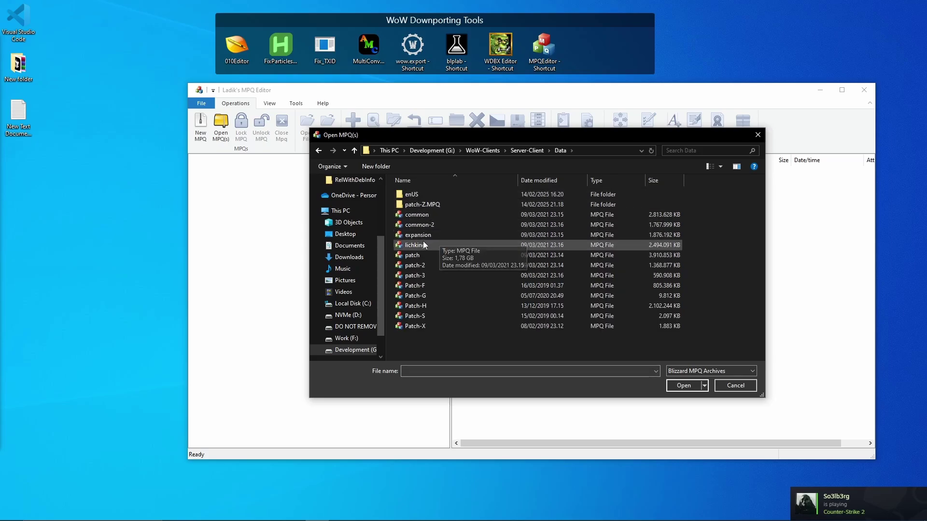
left_click(587, 275)
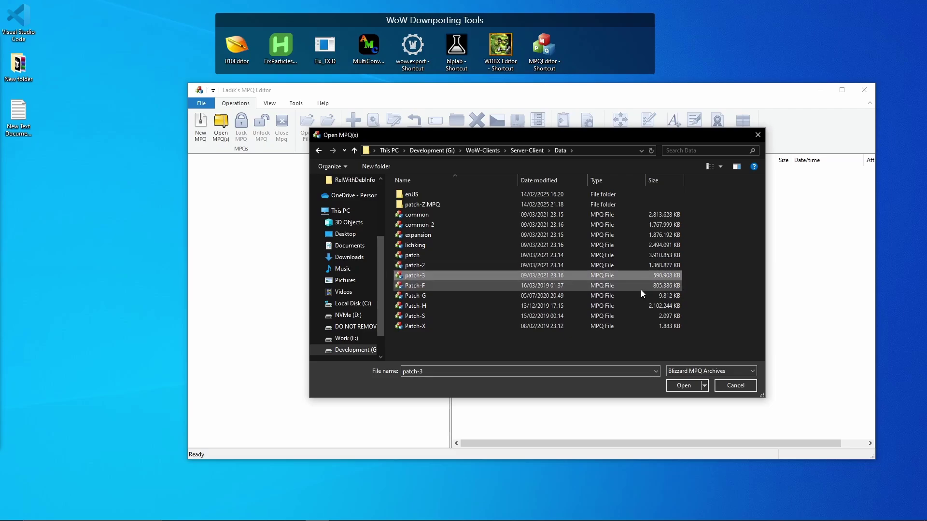
double_click(552, 275)
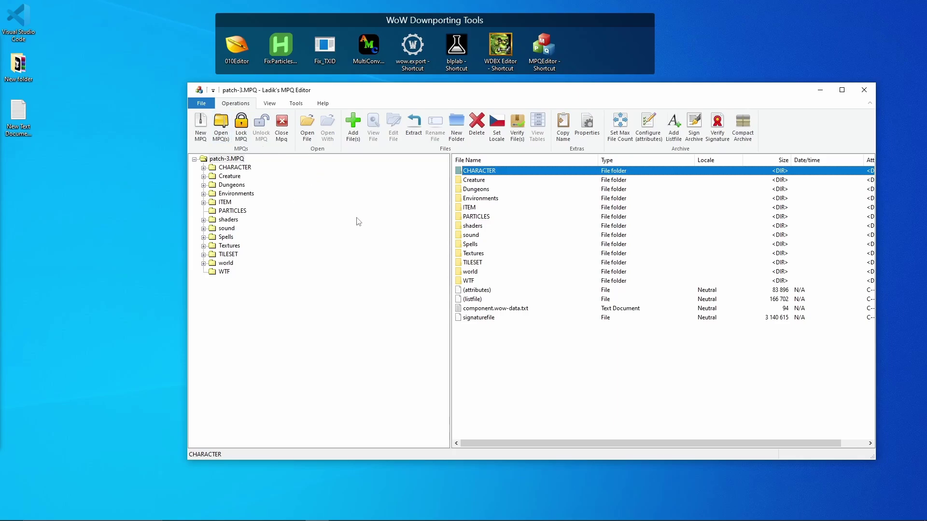
Navigate into ITEM\ObjectComponents\Weapon and scroll through its weapon files
left_click(488, 209)
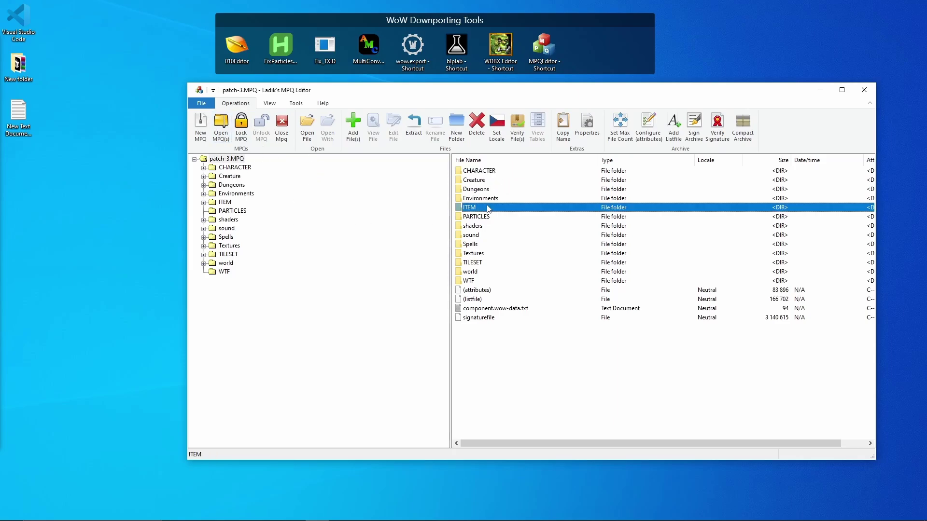
double_click(488, 209)
double_click(500, 172)
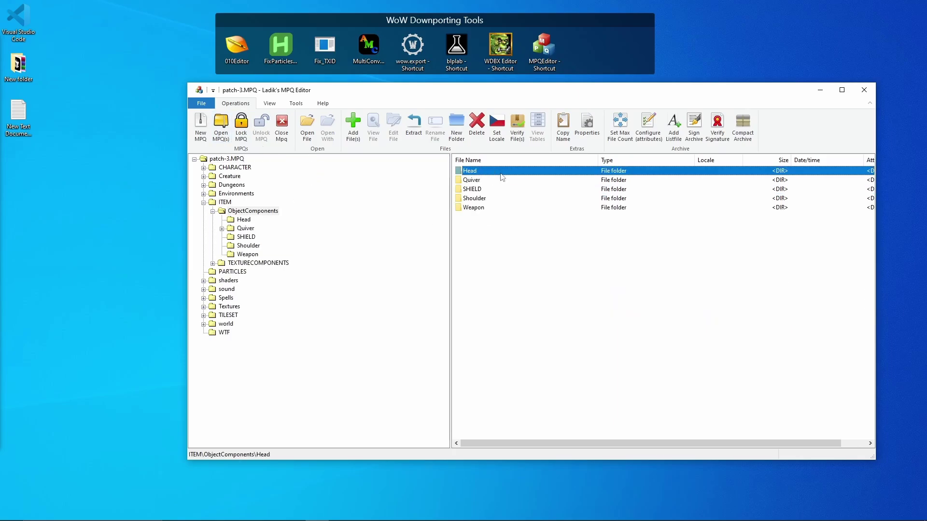
double_click(489, 207)
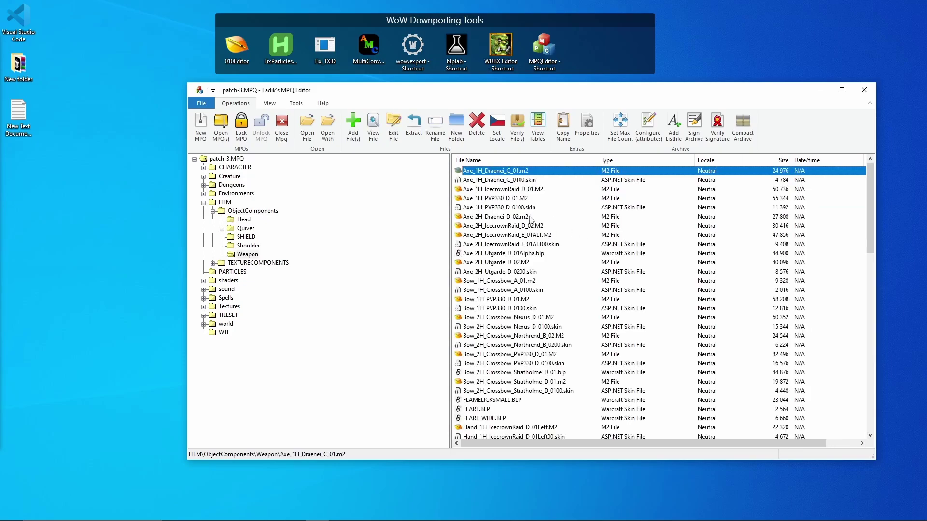
scroll(544, 193, "down", 10)
scroll(527, 178, "up", 10)
Select the Axe_2H_IcecrownRaid_E_01ALT.M2 model, then show the Environments folder contents
left_click(495, 236)
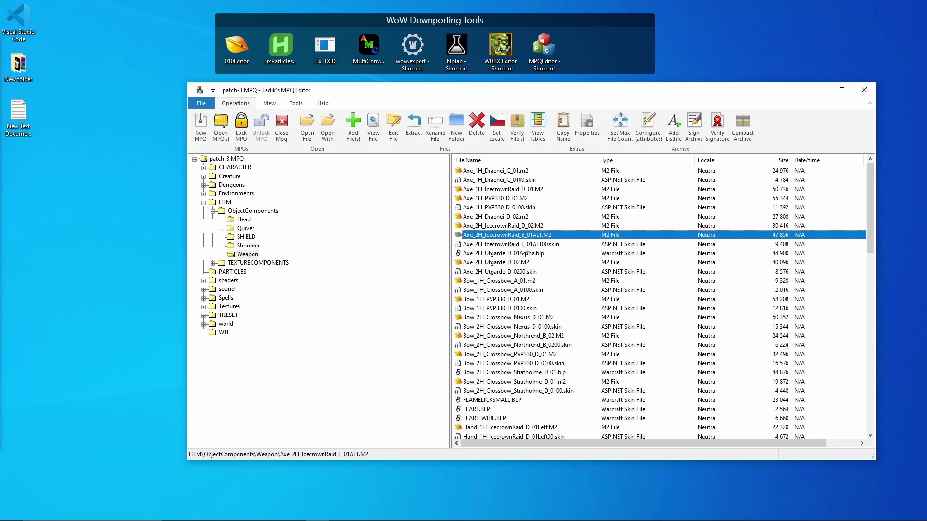
scroll(533, 246, "down", 20)
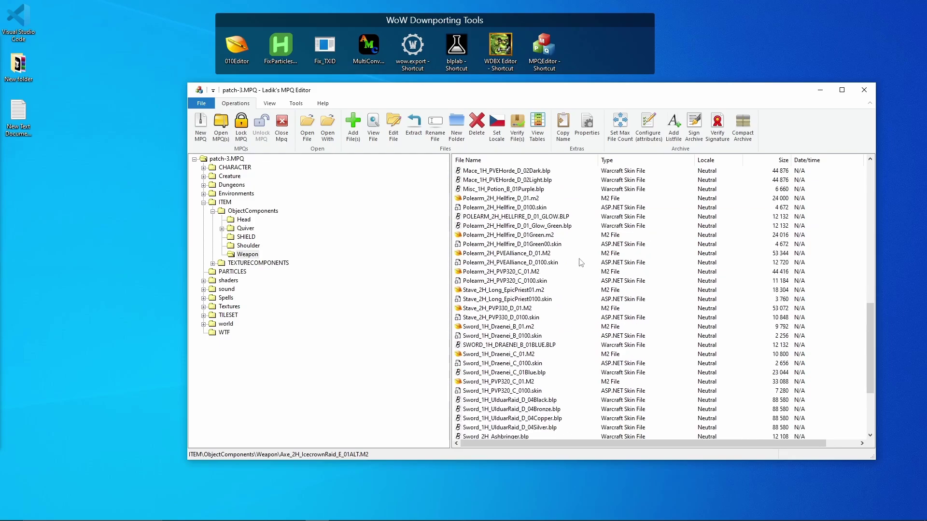
scroll(561, 332, "up", 20)
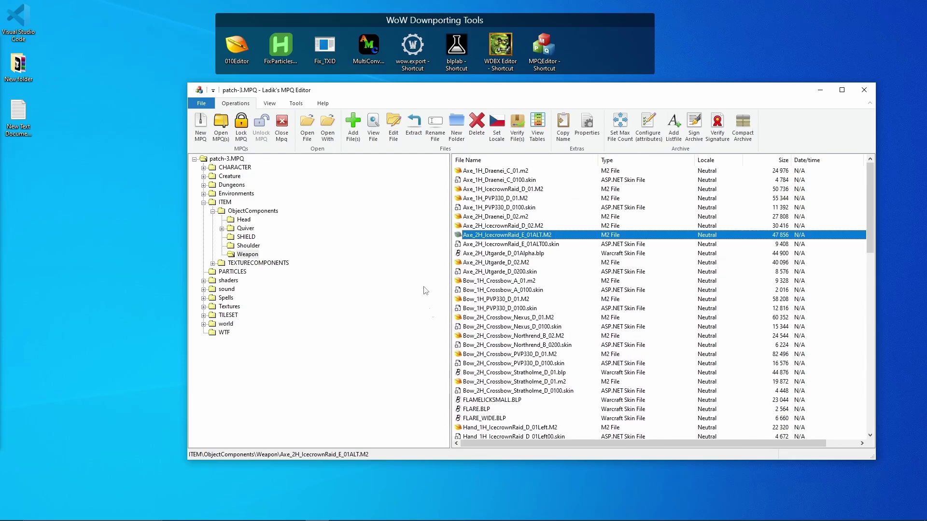
left_click_drag(381, 90, 321, 107)
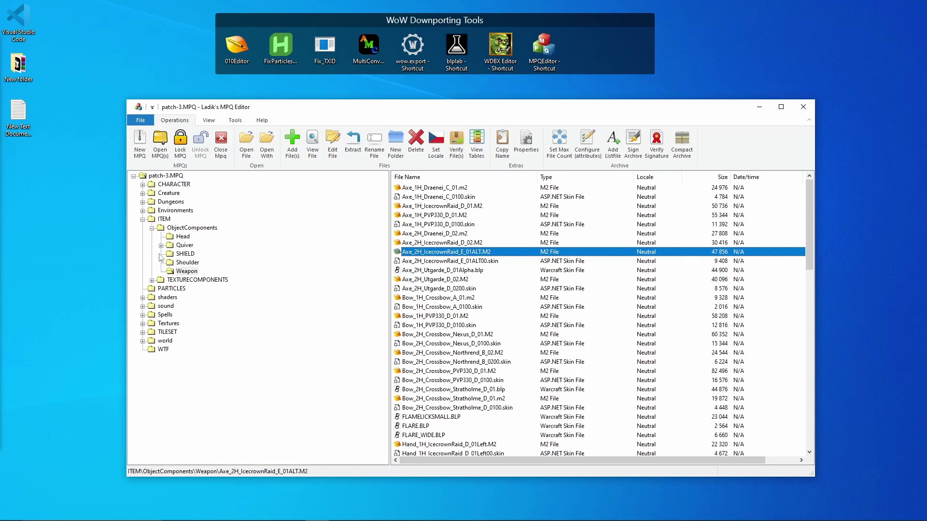
left_click(164, 212)
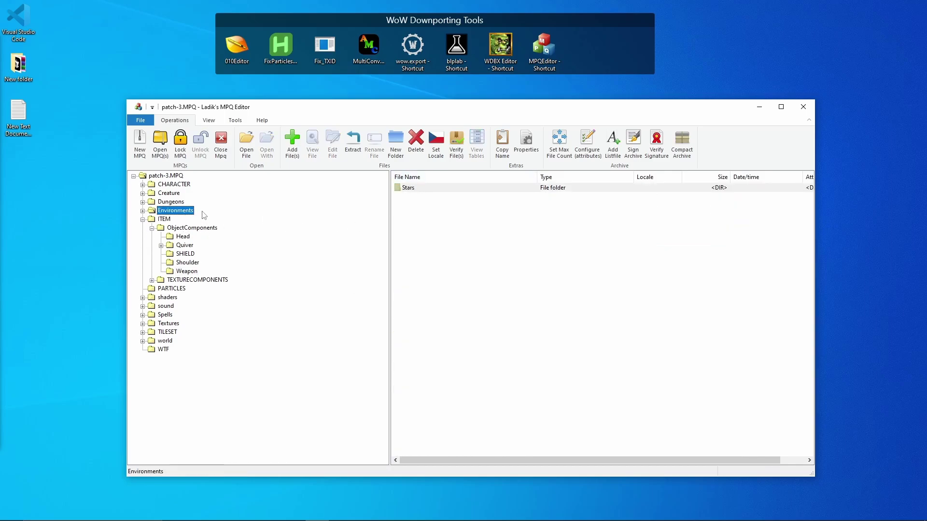
Browse the Environments\Stars sky textures and RubySanctumSky.M2, then close patch-3.MPQ
double_click(407, 188)
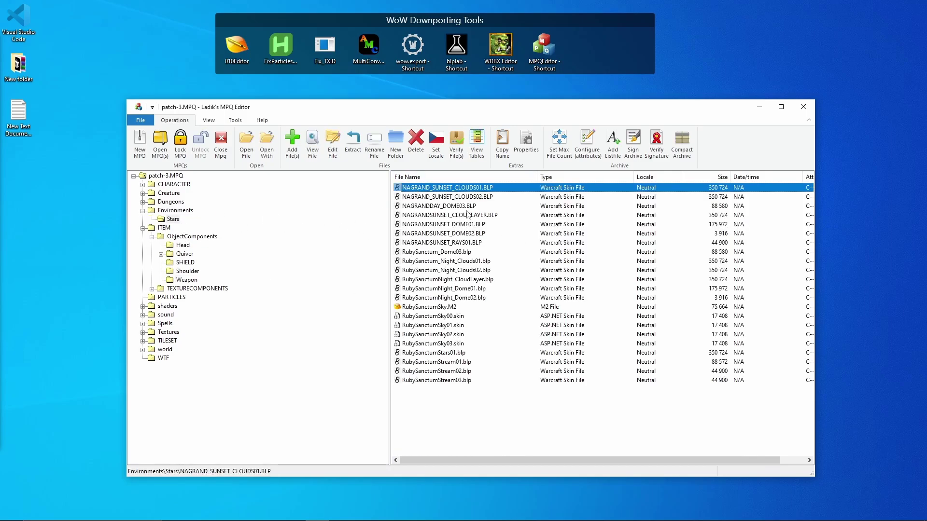
left_click(472, 198)
left_click(486, 189)
left_click(445, 263)
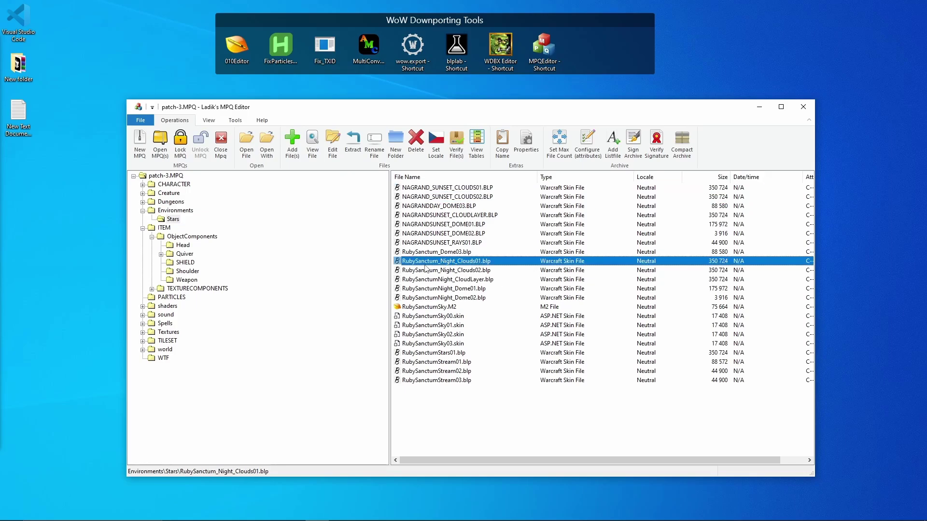
left_click(457, 310)
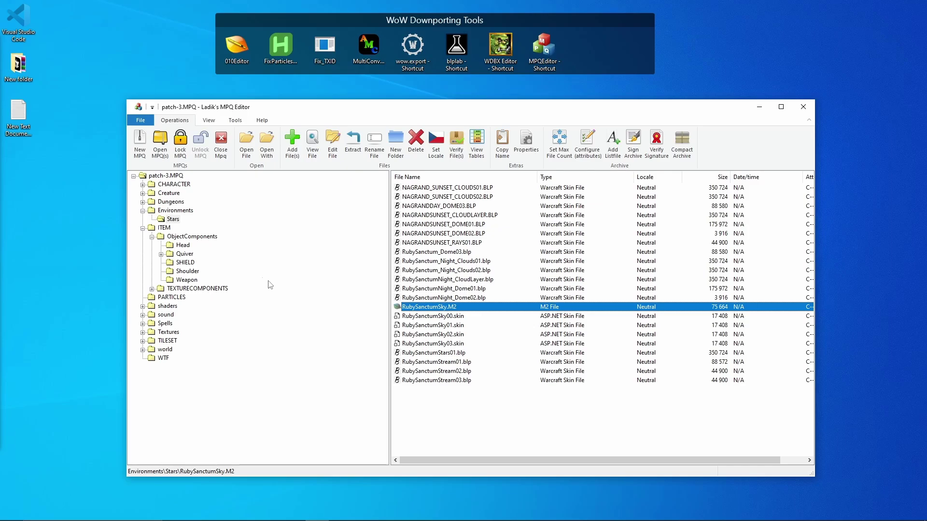
left_click(221, 142)
left_click(159, 142)
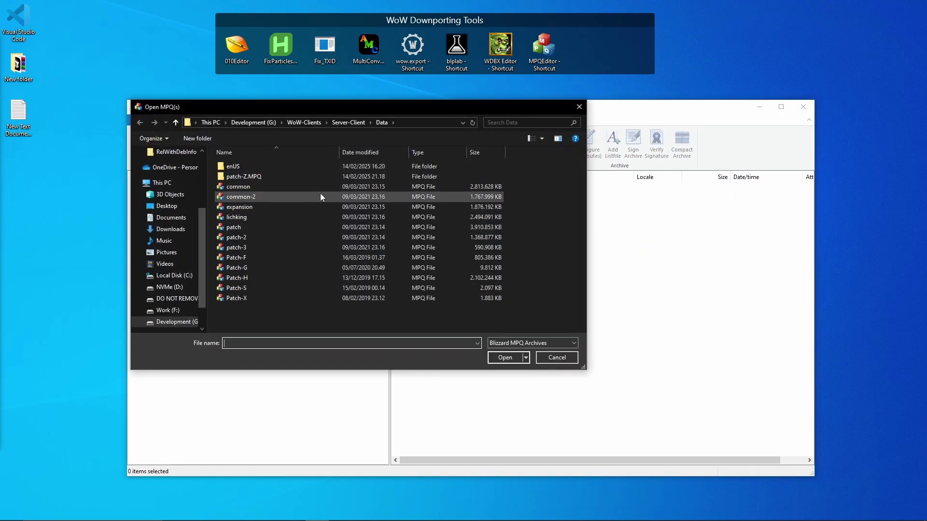
Open base-enUS.MPQ from the Data\enUS folder
double_click(323, 167)
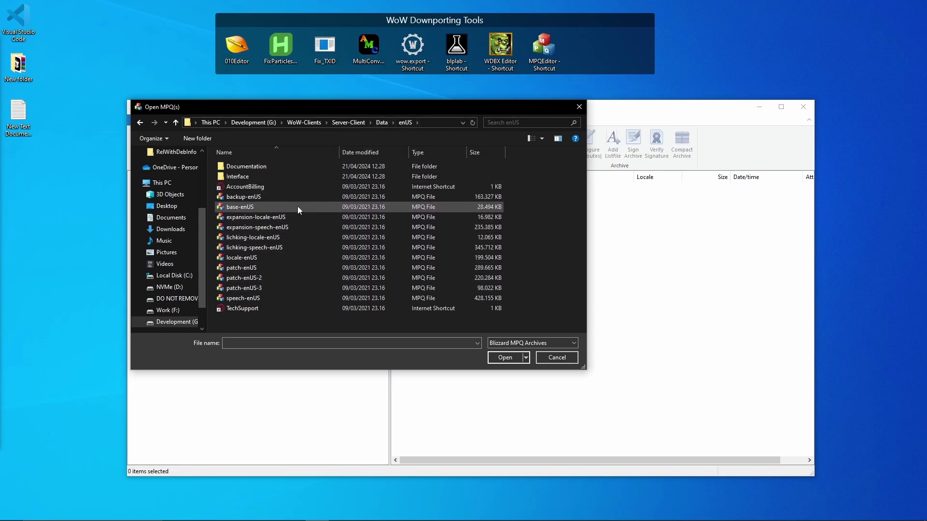
left_click(241, 208)
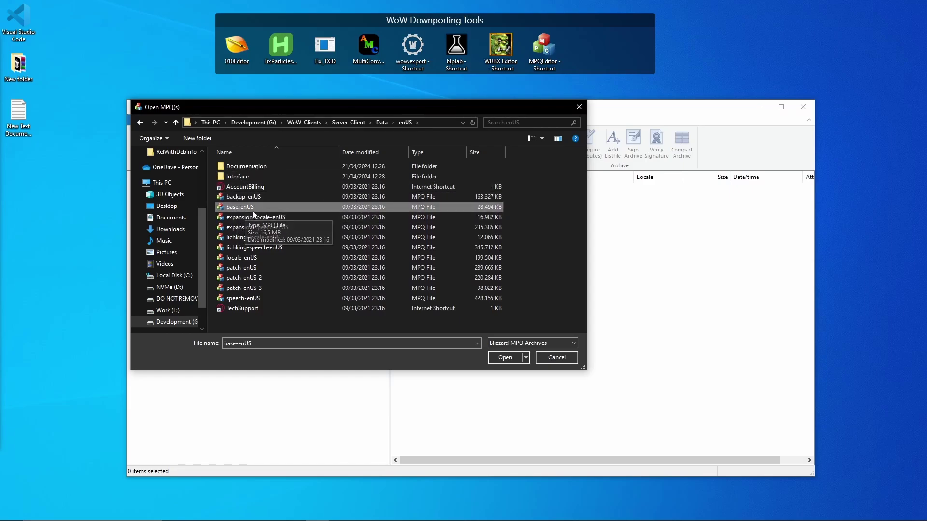
double_click(253, 210)
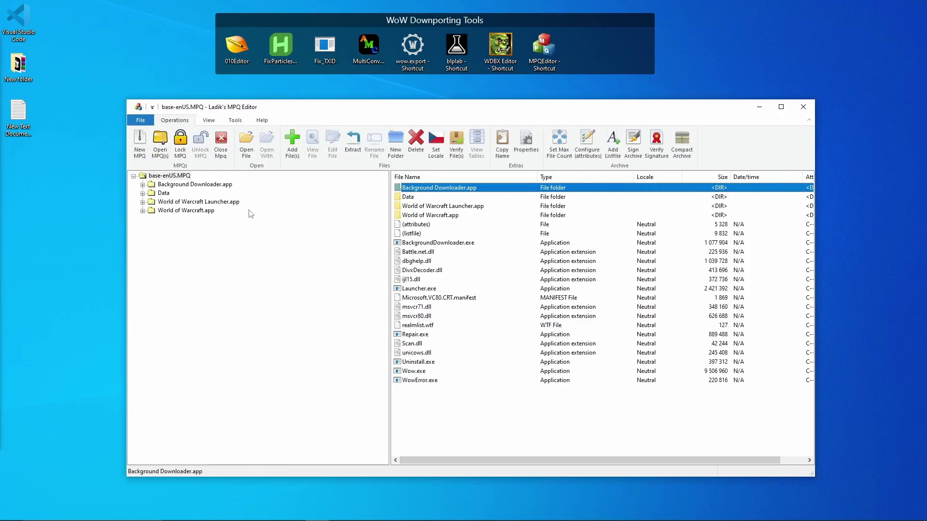
Browse base-enUS.MPQ's root files and World of Warcraft app folders, then close it
scroll(465, 180, "right", 1)
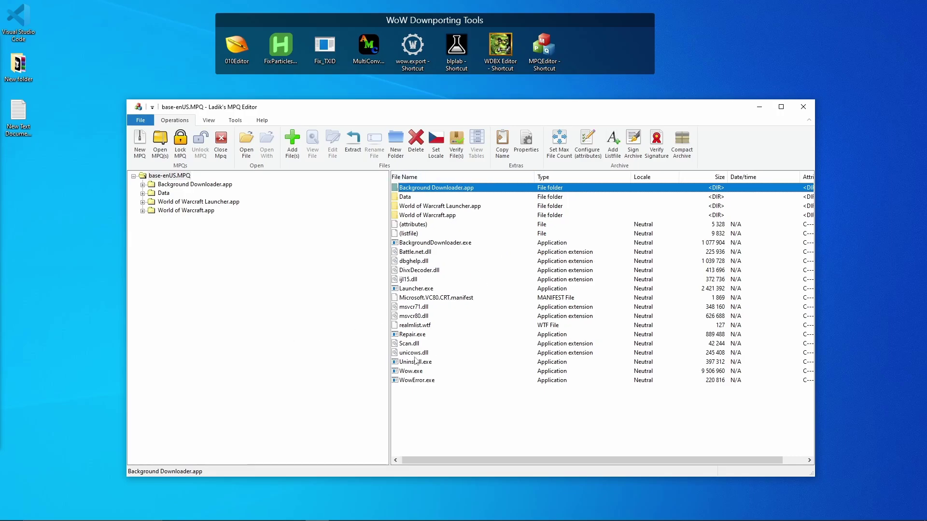
left_click_drag(544, 414, 557, 217)
left_click(297, 224)
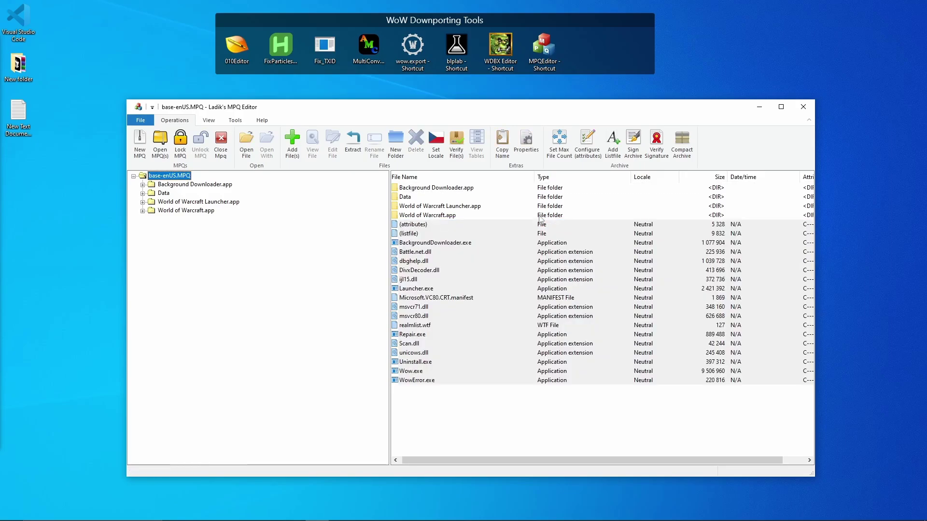
left_click(194, 202)
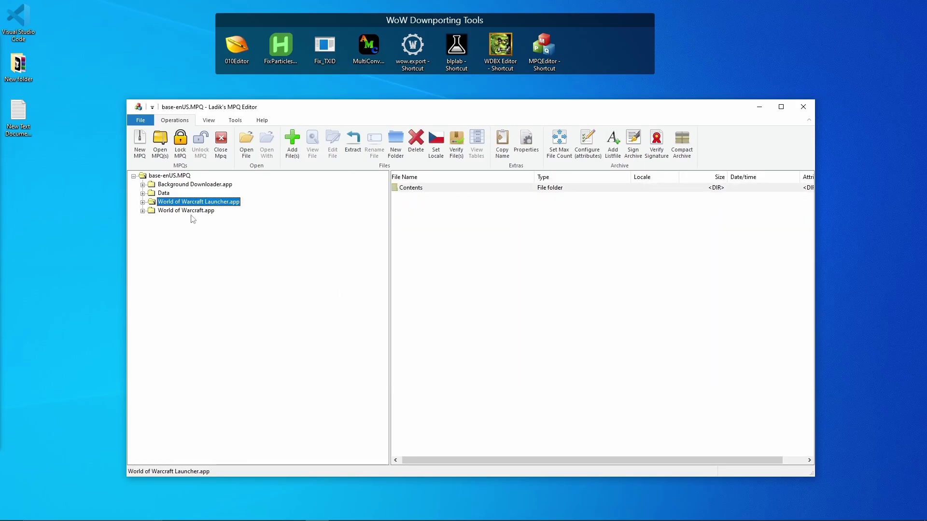
left_click(196, 211)
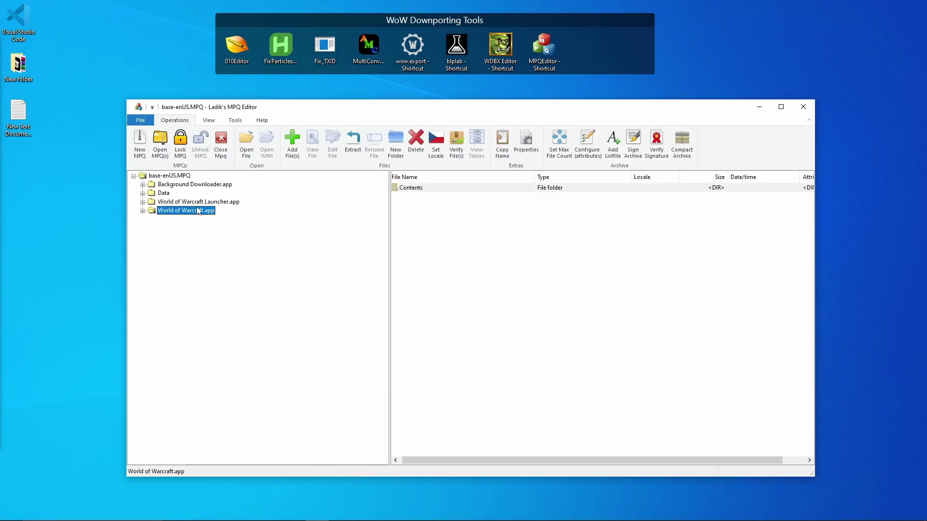
left_click(215, 147)
left_click(160, 141)
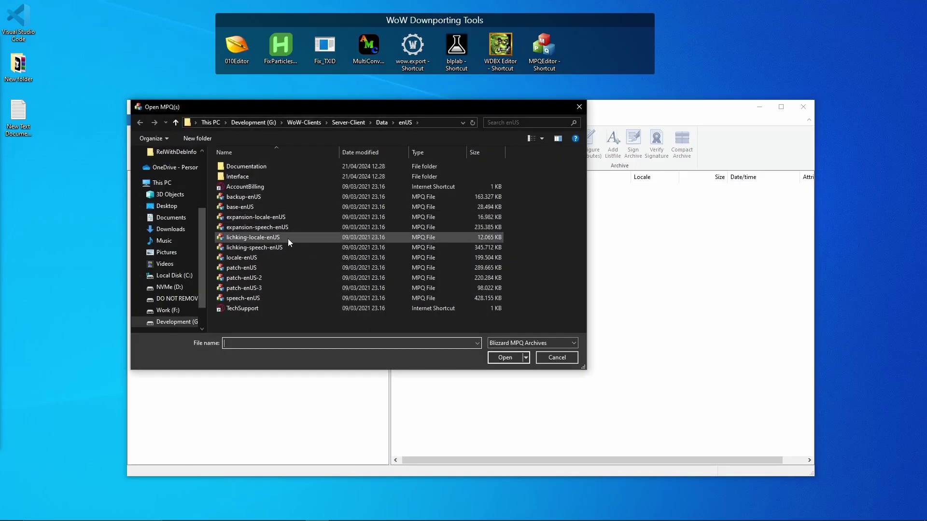
Open patch-enUS-2.MPQ and browse its DBFilesClient and Interface folders
double_click(279, 278)
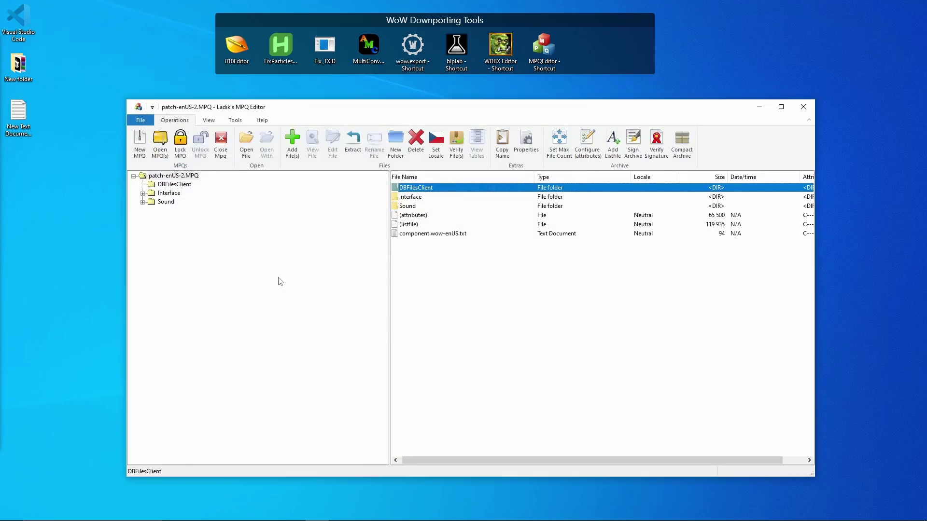
double_click(440, 189)
scroll(482, 243, "down", 20)
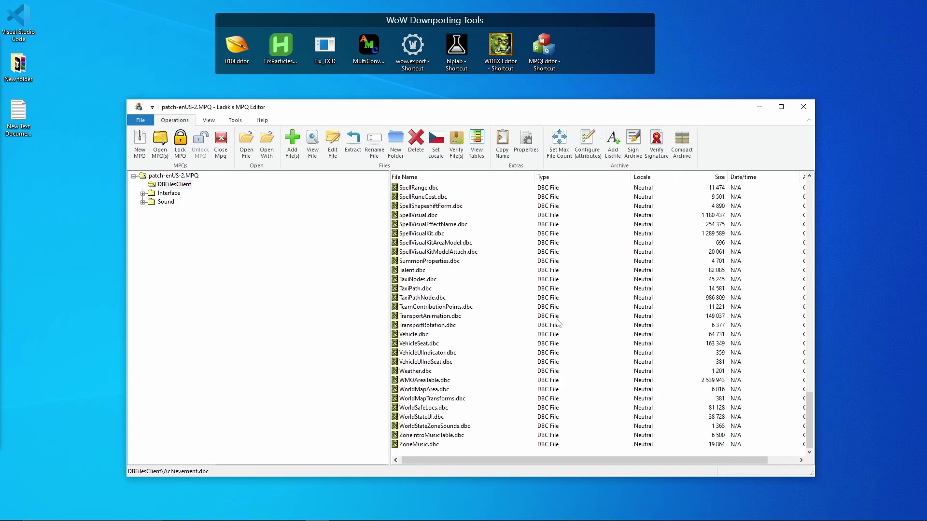
scroll(461, 298, "up", 7)
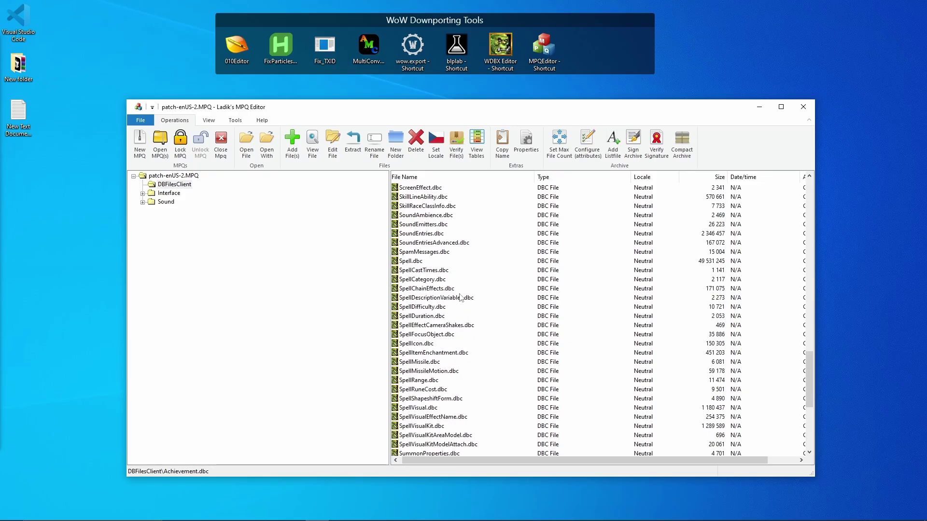
left_click(166, 193)
key("Down")
key("Up")
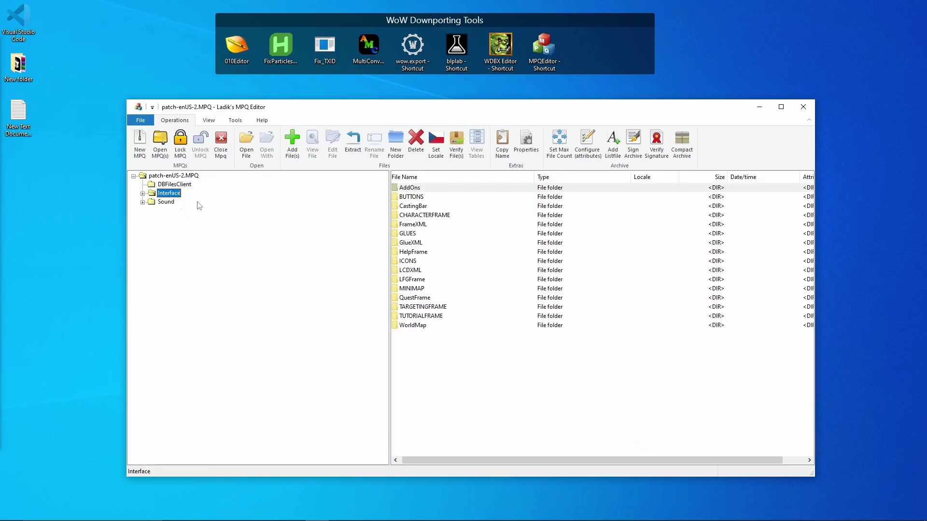
View AccountLogin.xml and CharacterSelect.xml in GlueXML, then close the archive and MPQ Editor
double_click(428, 244)
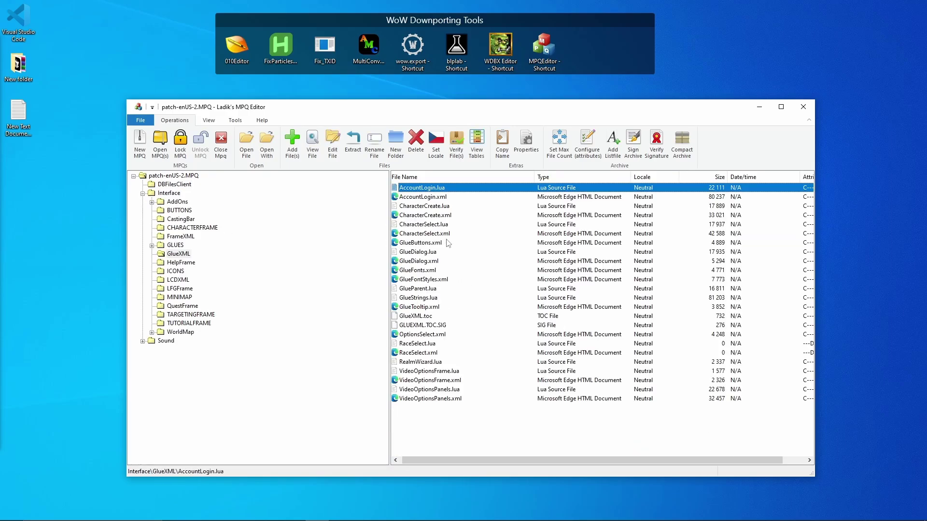
left_click(444, 197)
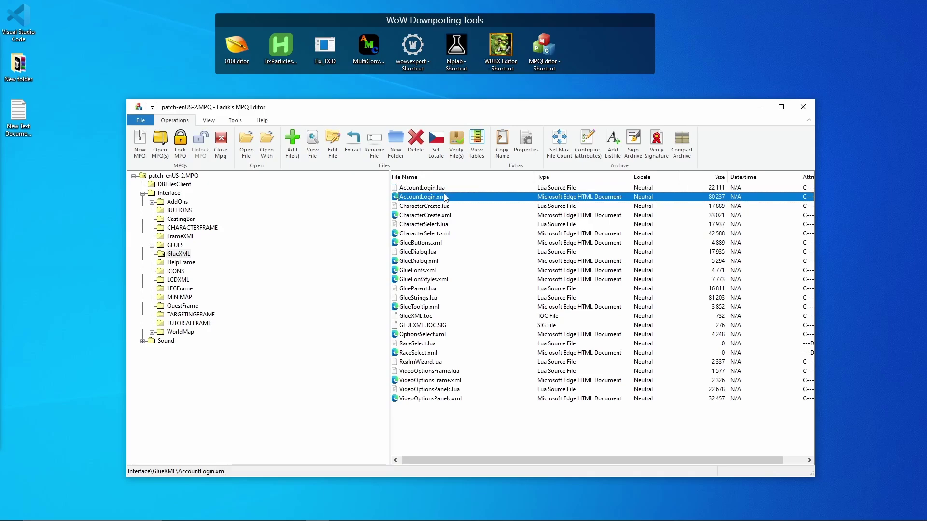
left_click(439, 235)
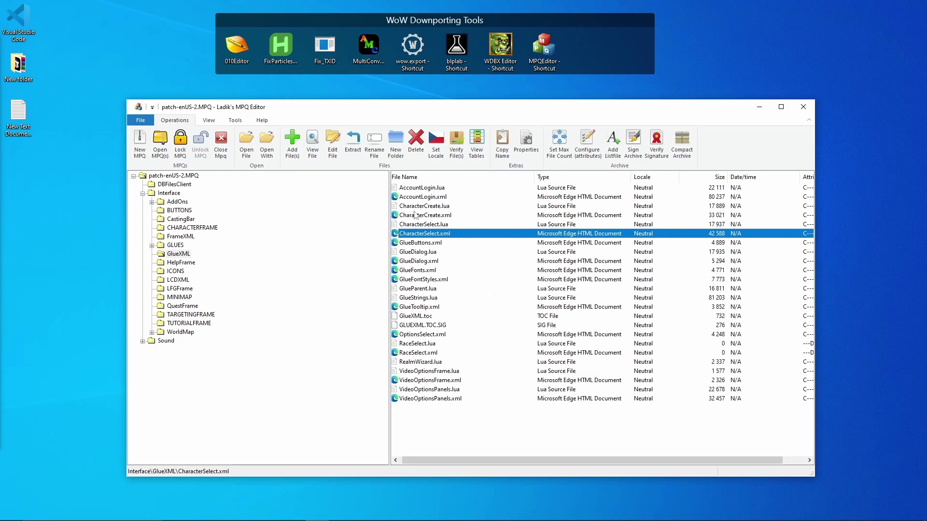
left_click(221, 143)
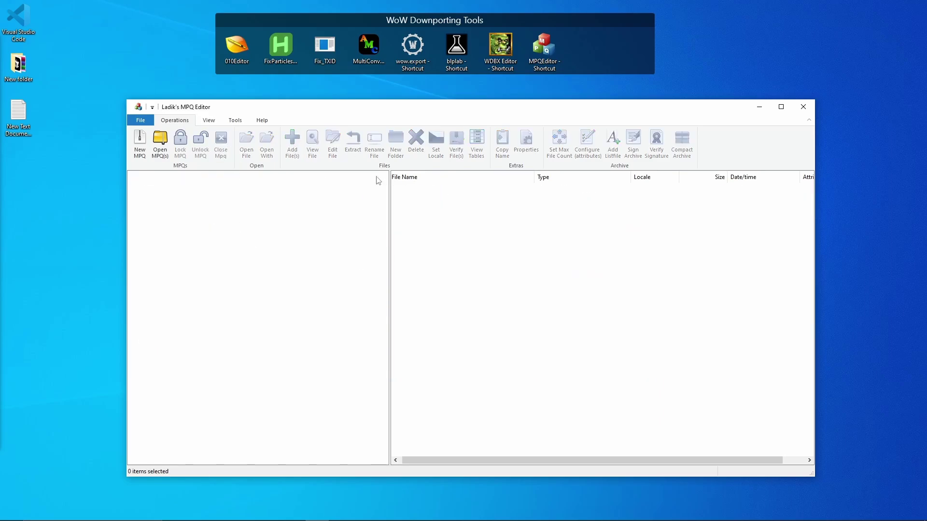
left_click_drag(253, 107, 287, 96)
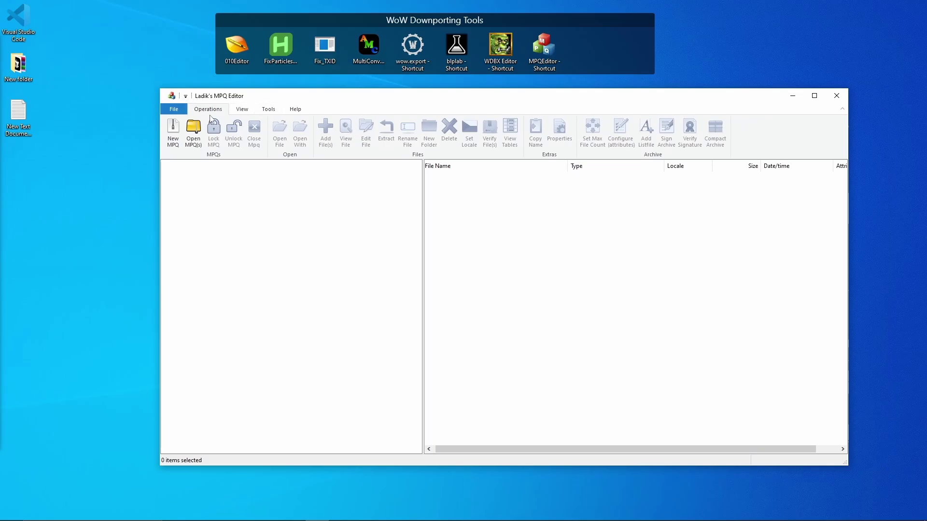
left_click(836, 95)
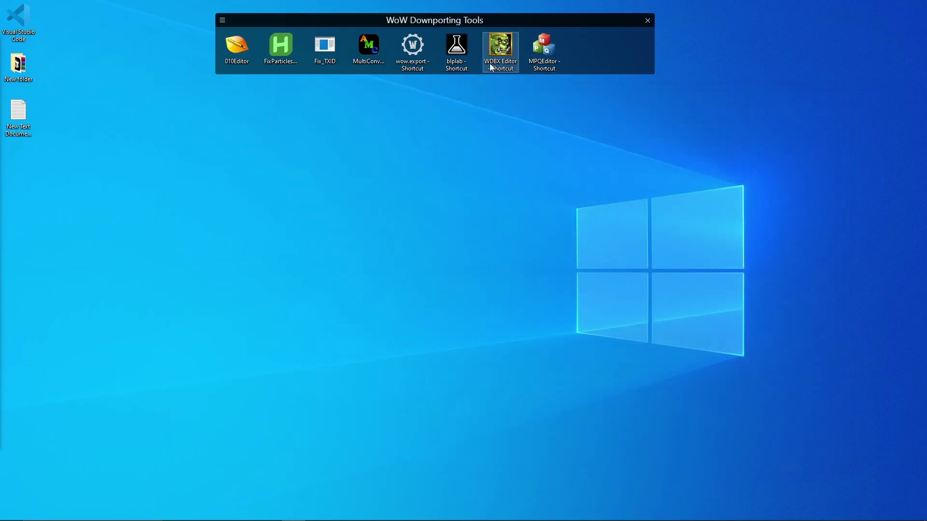
Launch WDBX Editor and start opening a database file via File > Open File(s)
double_click(508, 69)
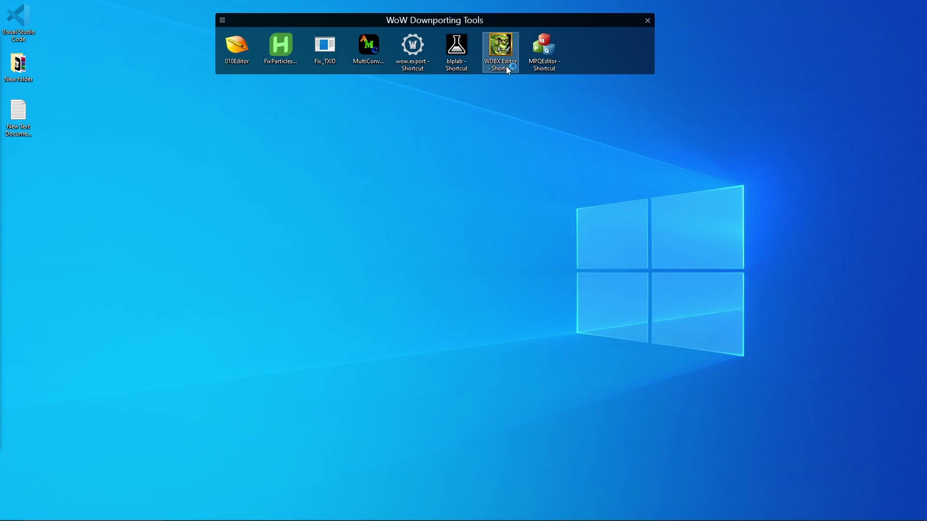
left_click_drag(204, 35, 497, 110)
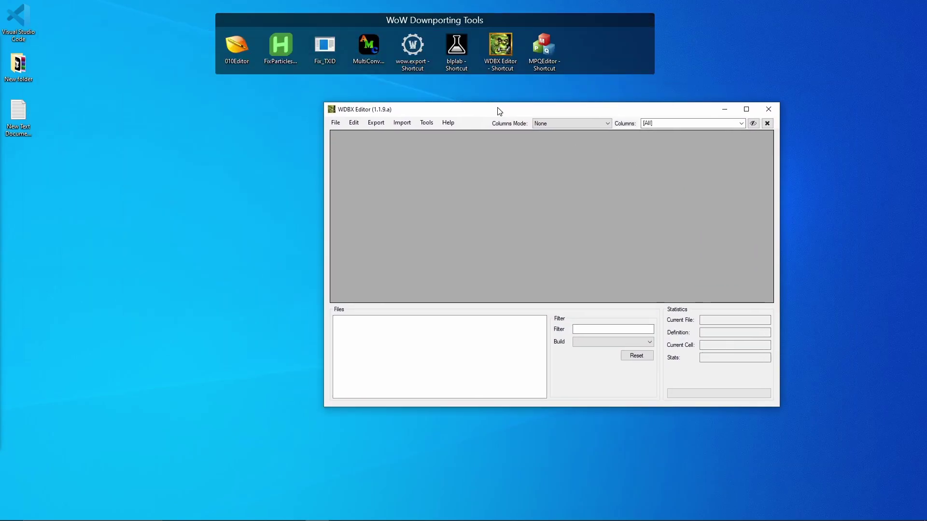
left_click(333, 122)
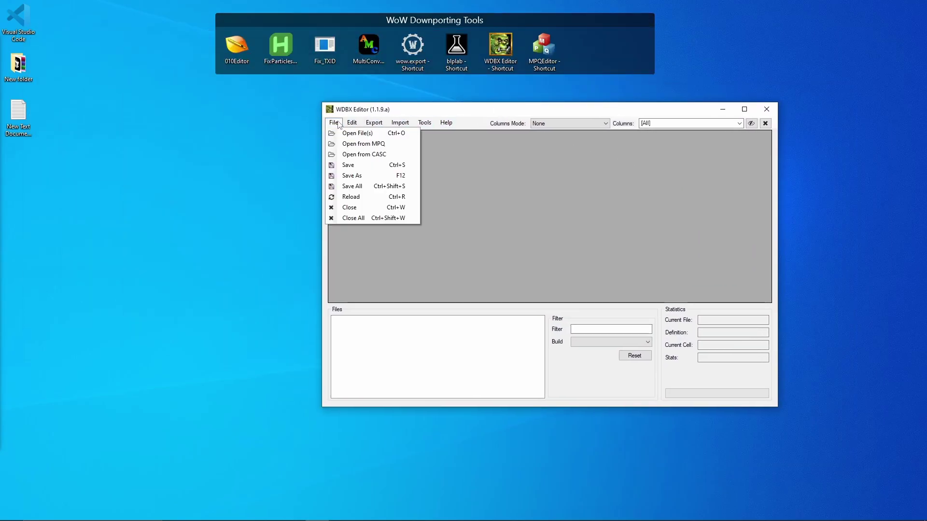
left_click(341, 134)
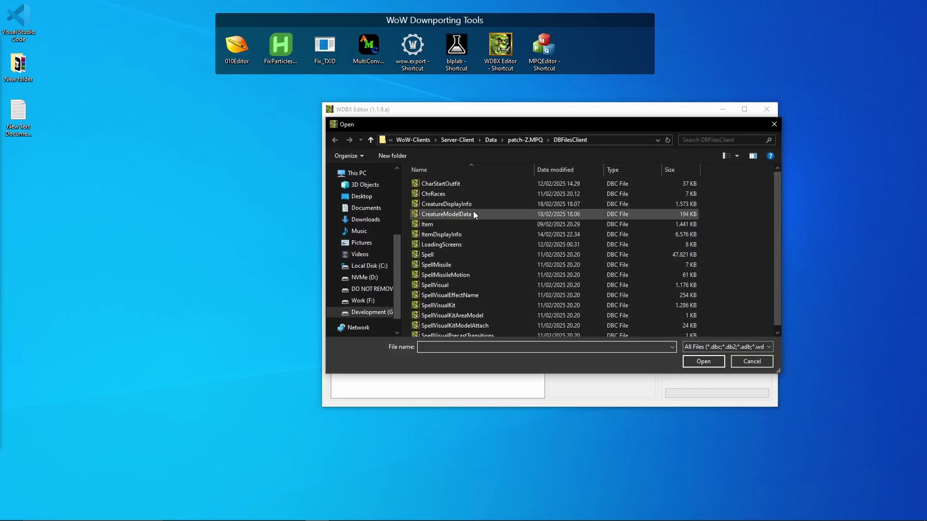
Browse to Data\patch-Z.MPQ\DBFilesClient and open LoadingScreens
left_click_drag(553, 126, 612, 152)
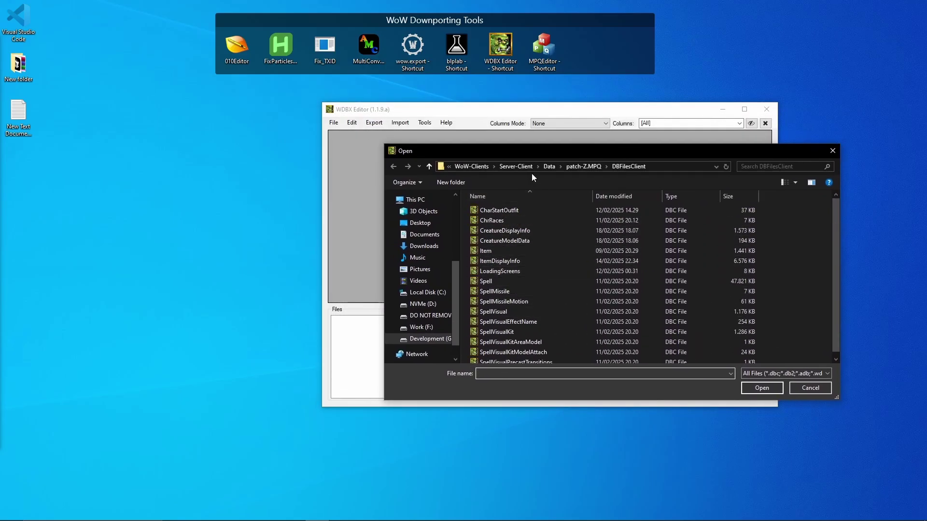
key("alt+Up")
key("alt+Up")
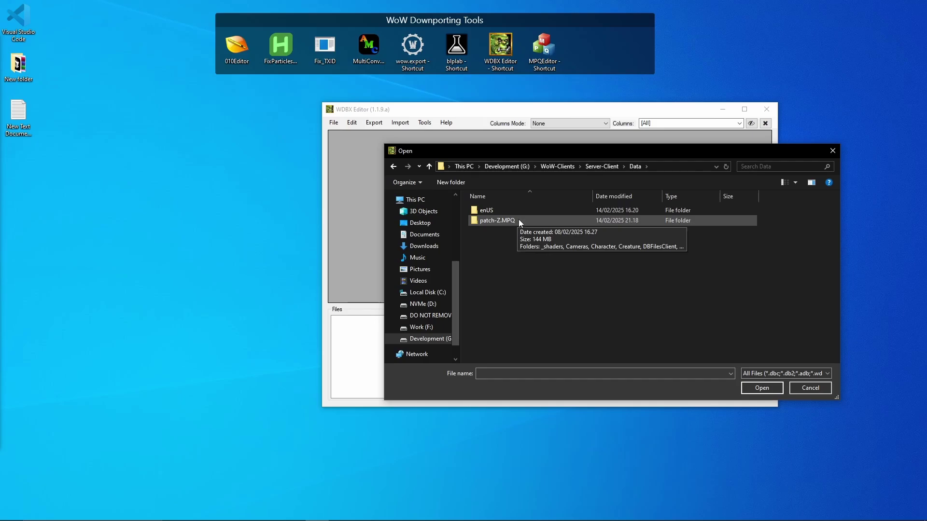
left_click(519, 221)
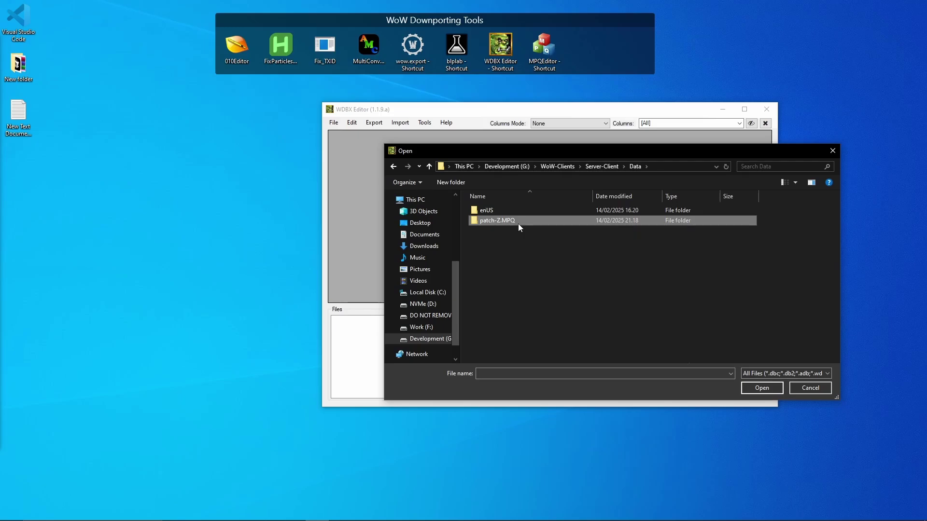
double_click(517, 224)
double_click(546, 249)
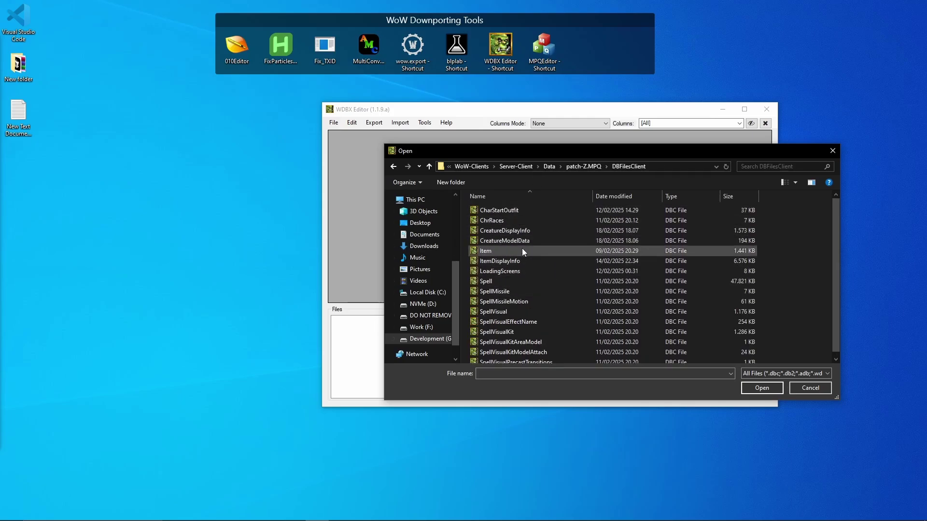
double_click(520, 273)
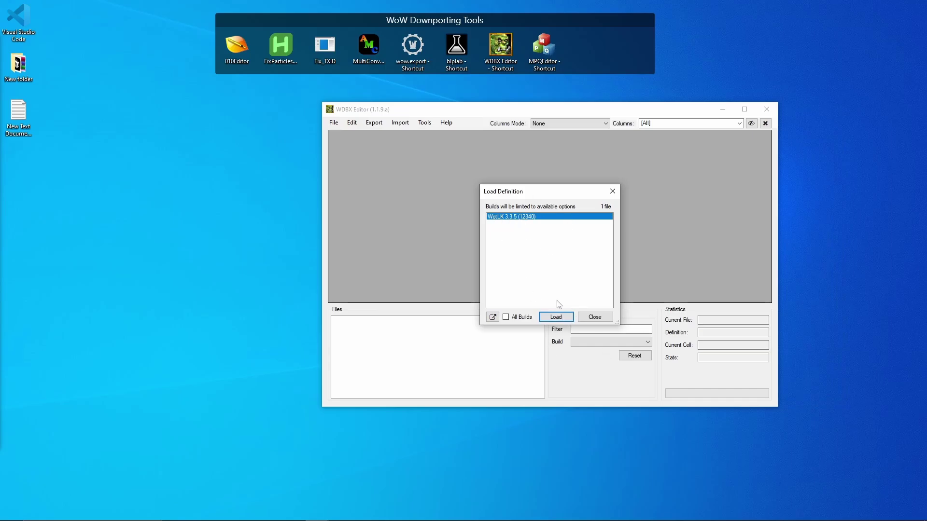
Load LoadingScreens.dbc with WotLK 3.3.5 (12340), enlarge the window, and widen the Name and FileName columns
left_click(556, 319)
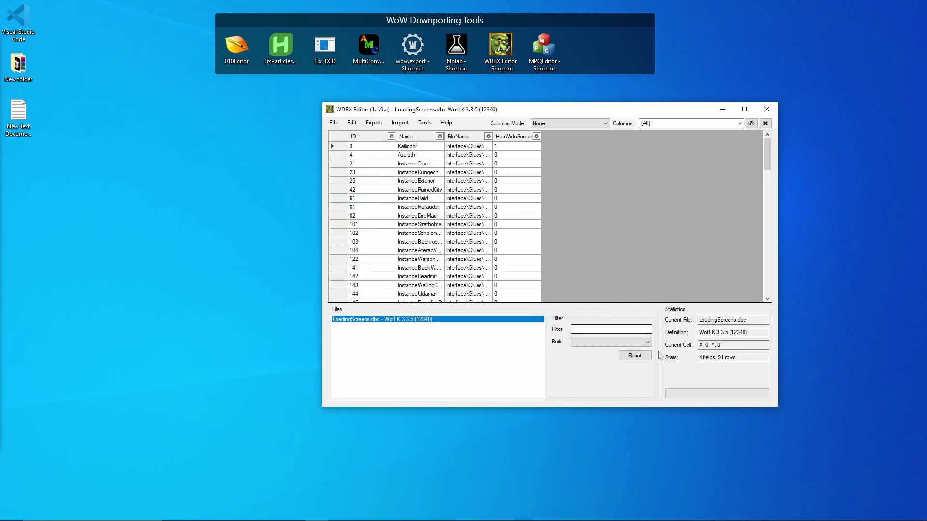
left_click_drag(776, 408, 872, 463)
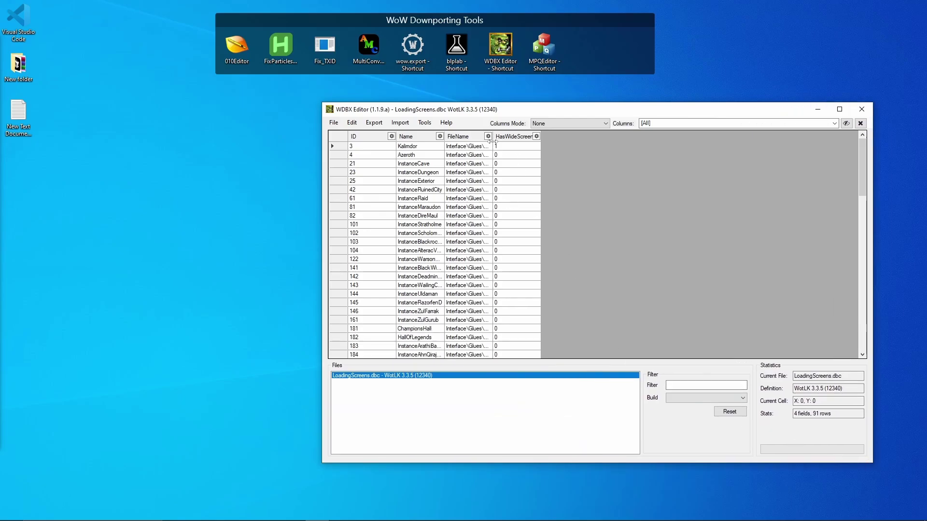
left_click_drag(493, 136, 558, 136)
left_click_drag(443, 141, 589, 149)
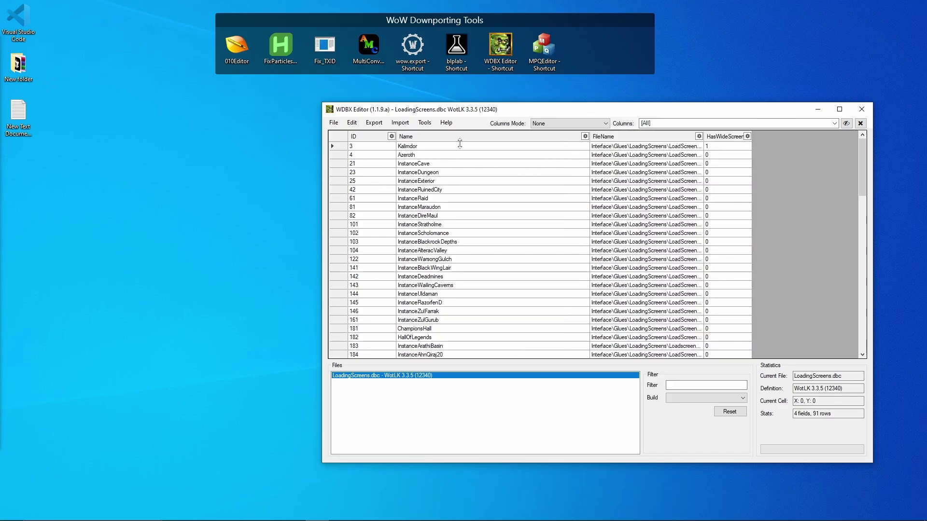
left_click(432, 164)
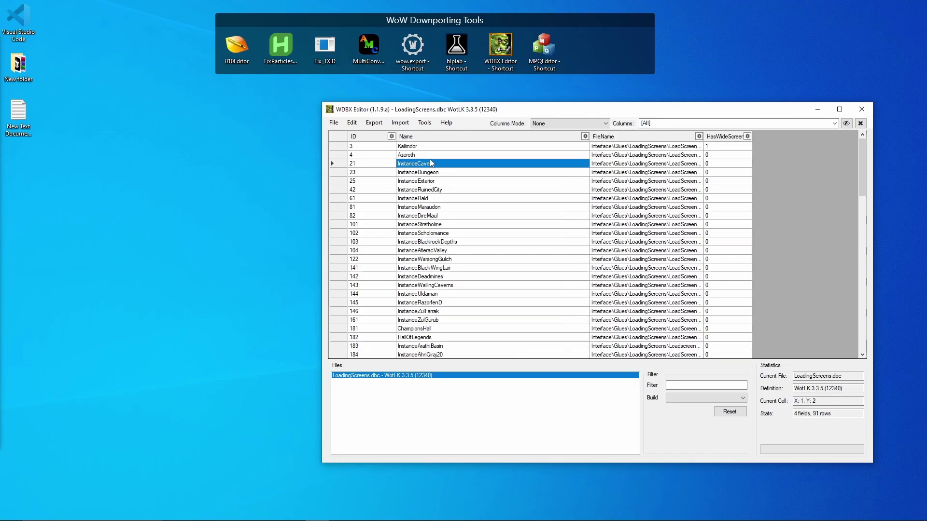
left_click(432, 156)
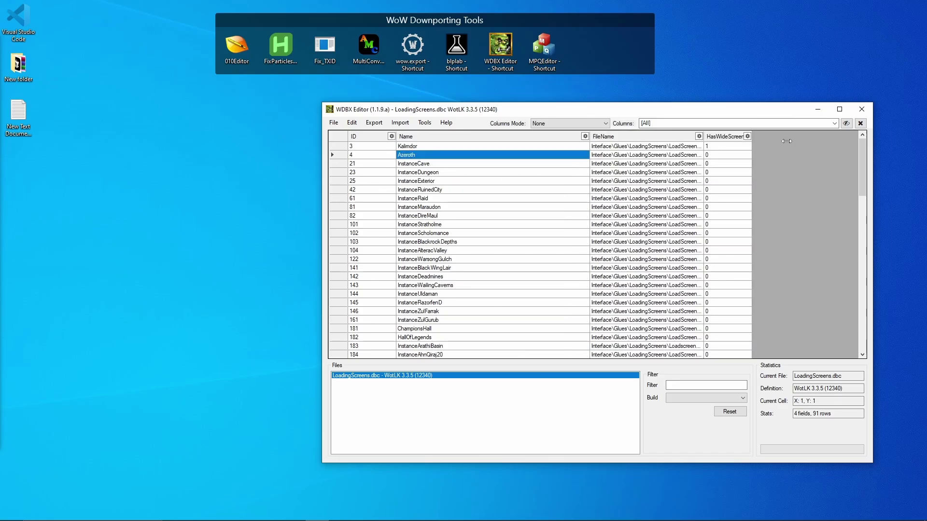
left_click_drag(786, 141, 806, 140)
left_click(692, 167)
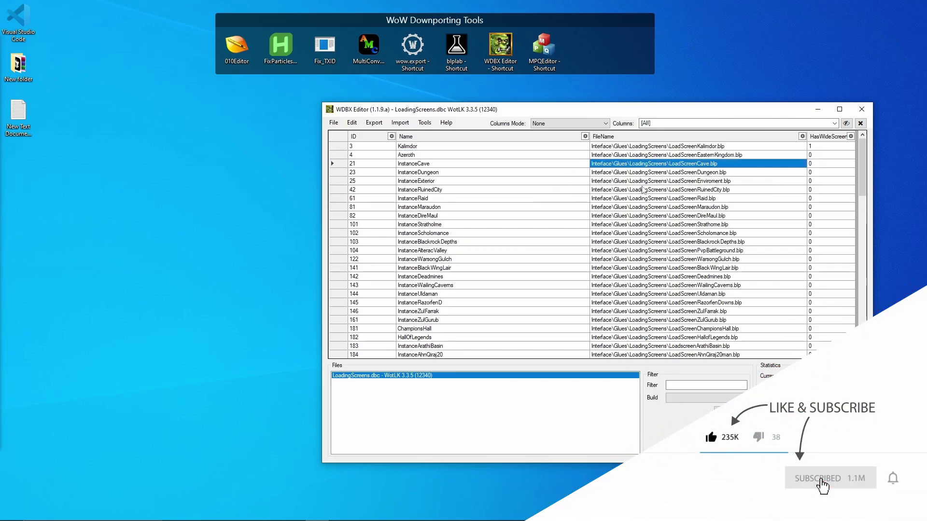
left_click(625, 158)
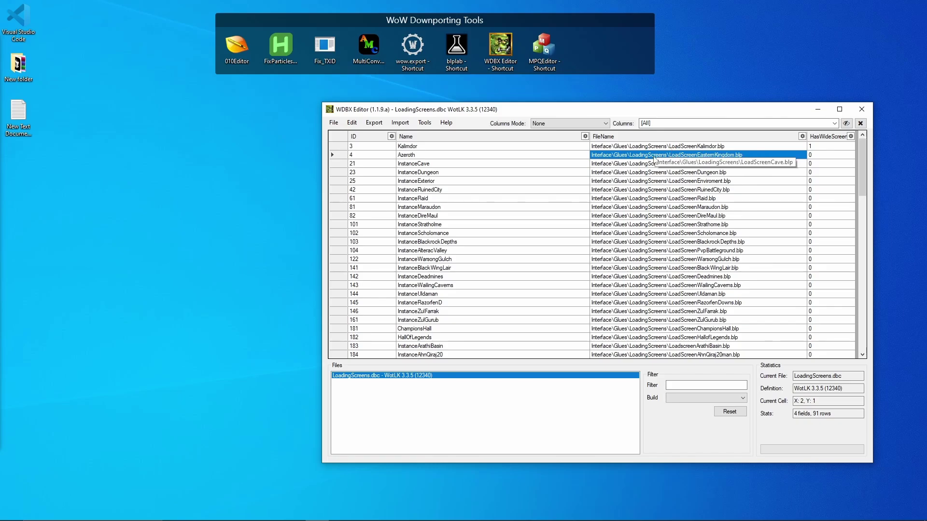
Delete the folder part of the Azeroth row's FileName path and commit it
left_click(677, 155)
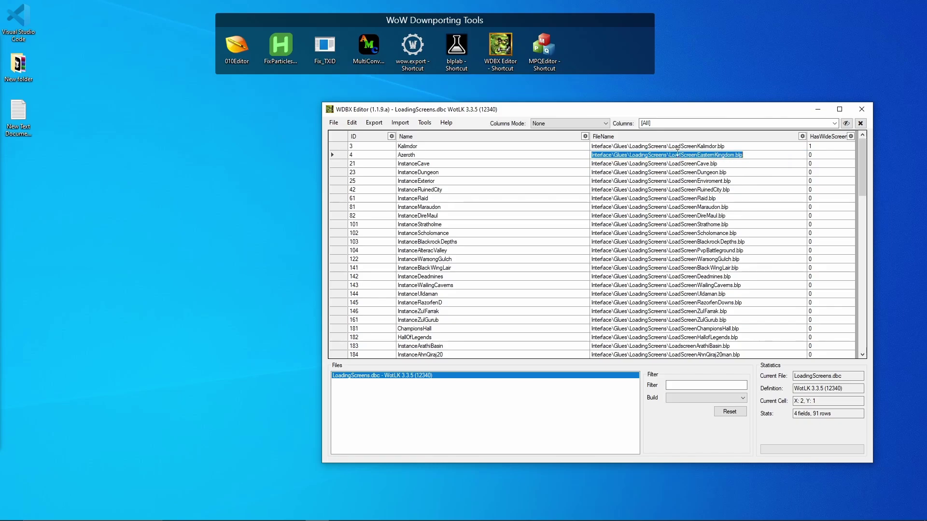
left_click(716, 166)
left_click(710, 158)
left_click(677, 153)
key("ctrl+c")
left_click_drag(666, 156, 647, 155)
key("BackSpace")
key("Return")
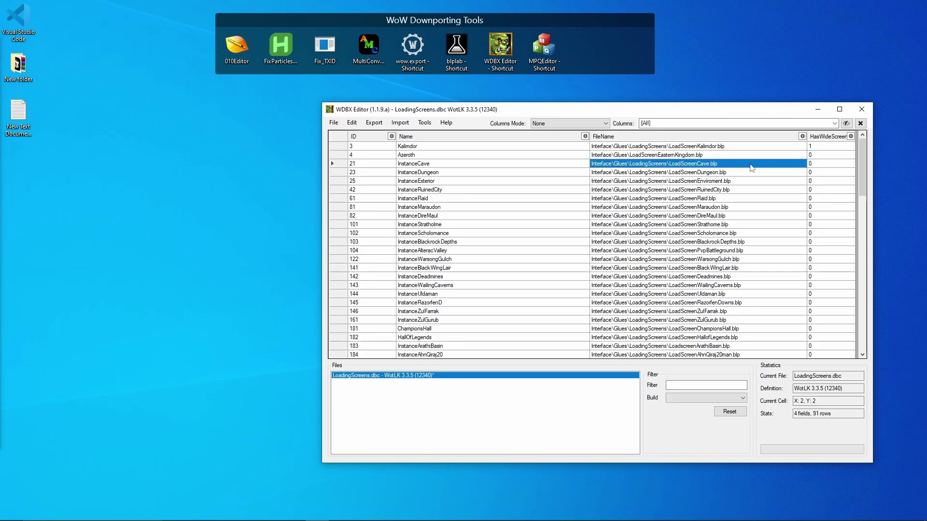
Paste back Interface\Glues\LoadingScreens\LoadScreenEasternKingdom.blp into Azeroth's FileName and save LoadingScreens.dbc
left_click(631, 157)
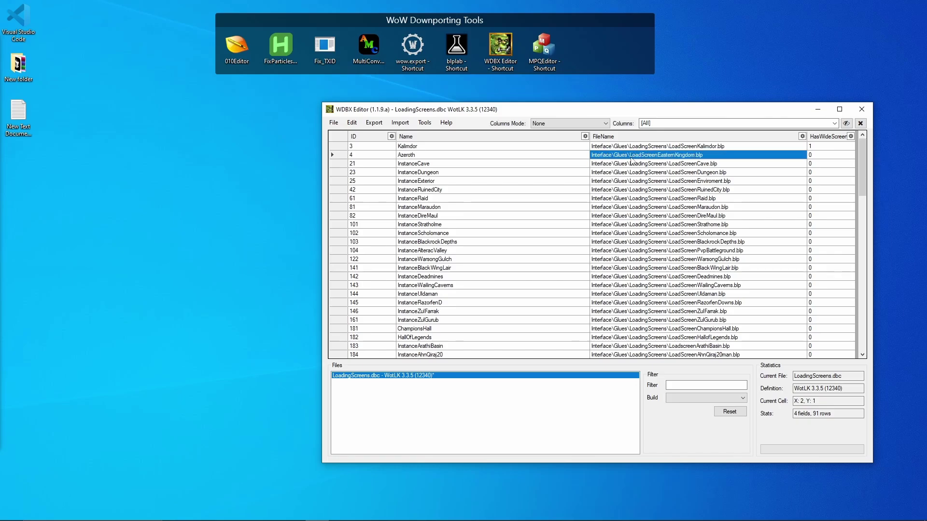
left_click(629, 157)
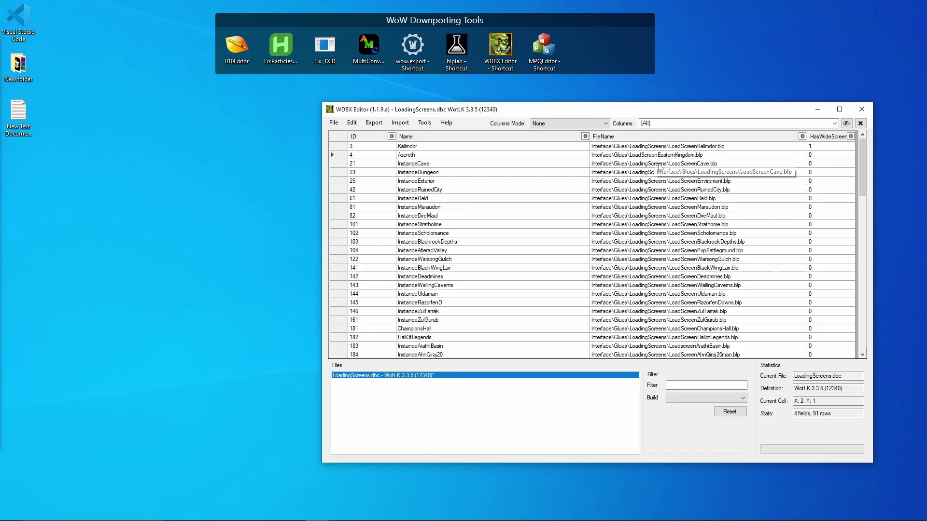
key("ctrl+v")
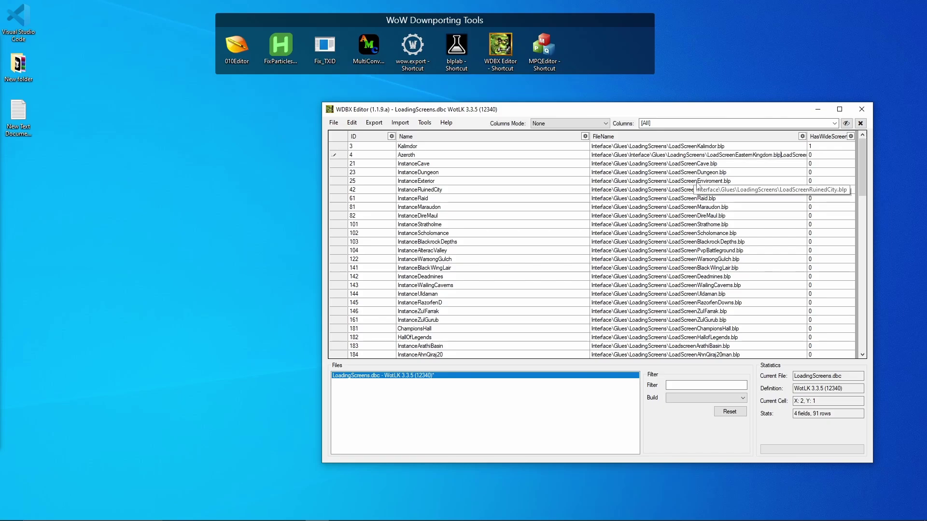
key("Escape")
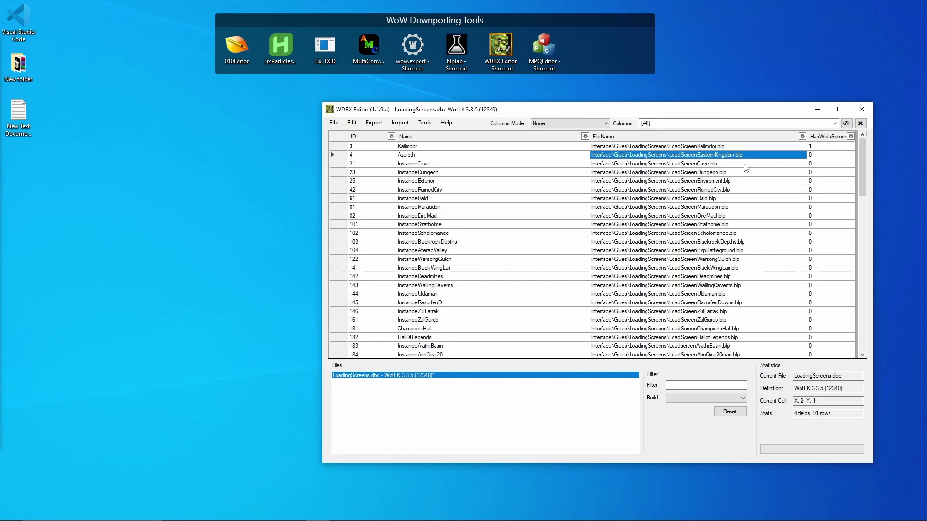
left_click(751, 171)
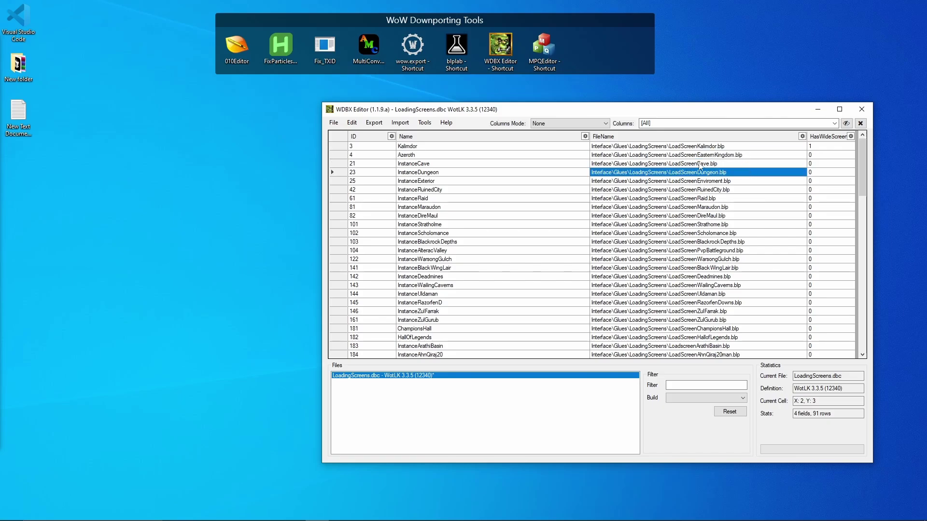
left_click(636, 155)
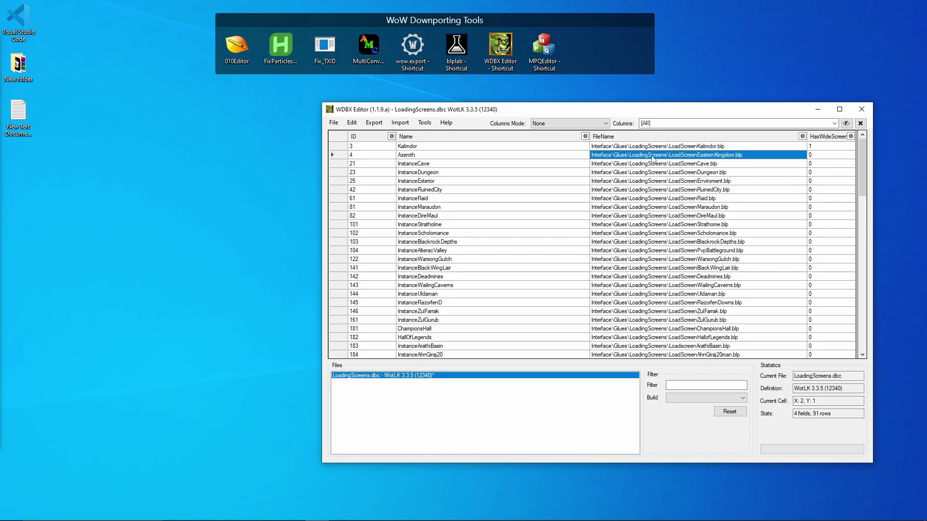
key("ctrl+s")
Close WDBX Editor, move the blplab shortcut to the tools group's end, and launch wow.export
left_click(862, 111)
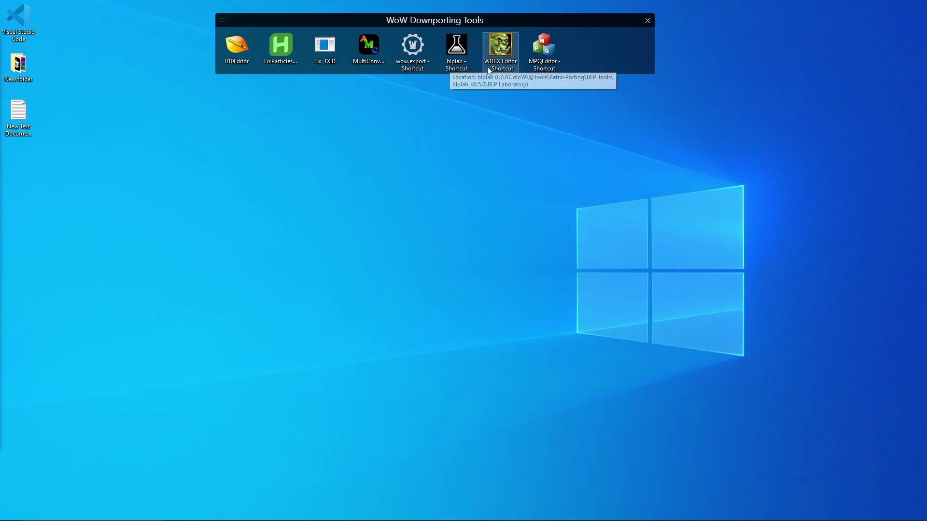
left_click_drag(468, 59, 577, 64)
left_click_drag(457, 48, 547, 73)
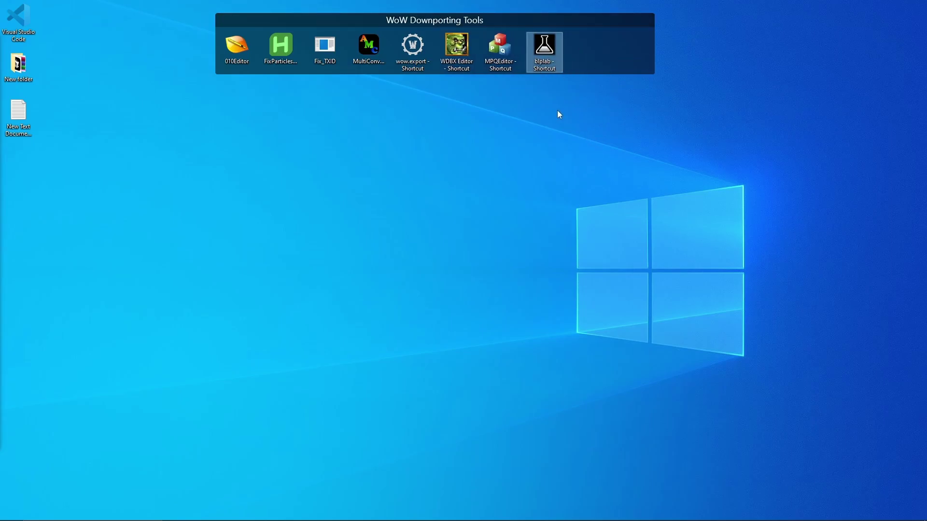
double_click(413, 64)
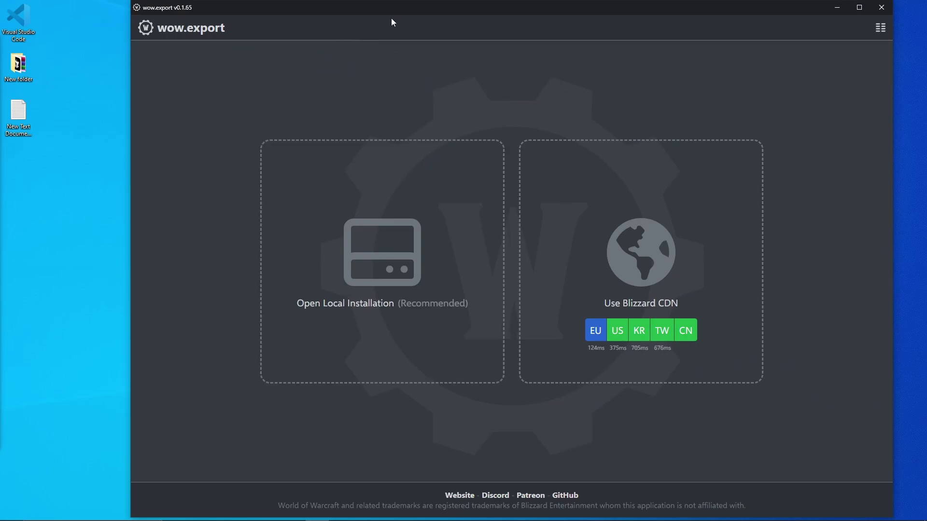
Load a game build from the Blizzard CDN in wow.export until the Models list shows 126550 models
left_click_drag(430, 8, 382, 16)
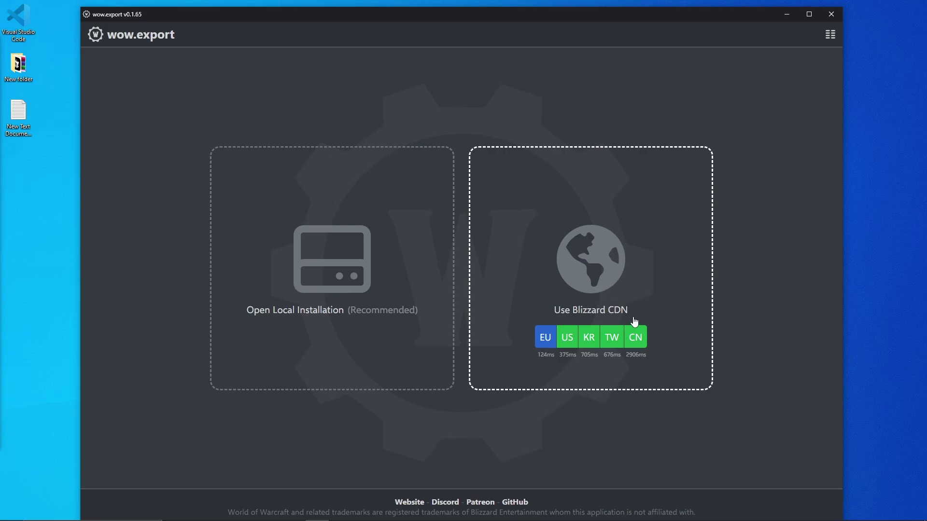
left_click(526, 282)
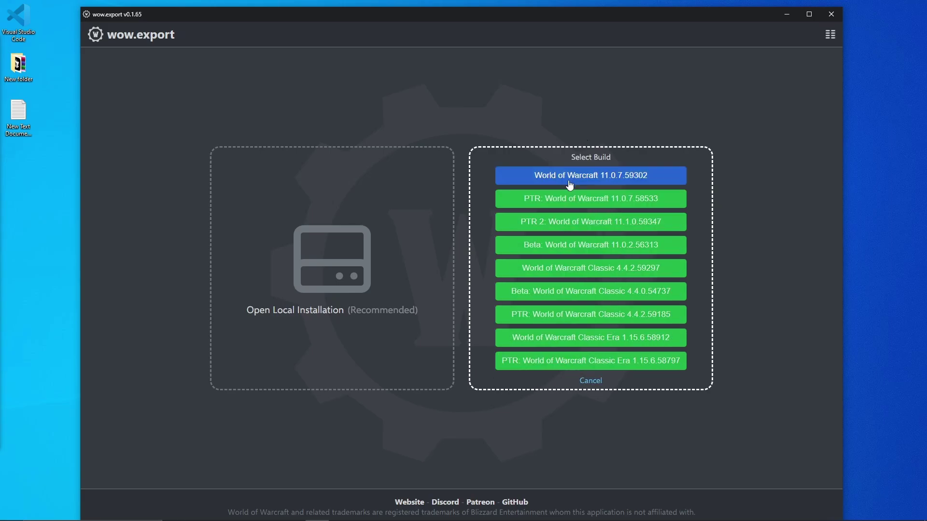
left_click(560, 223)
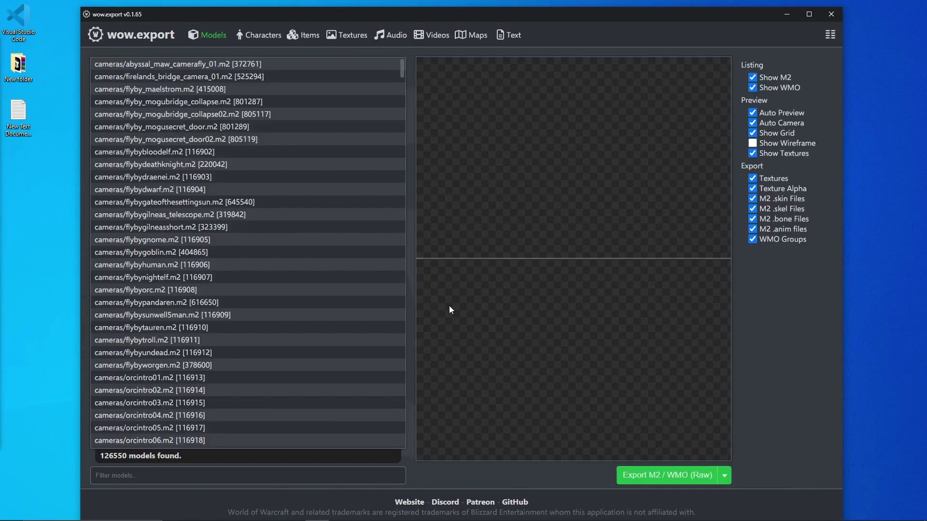
left_click(360, 204)
Maximize wow.export and open the Characters tab, briefly showing then hiding NPC races
double_click(248, 14)
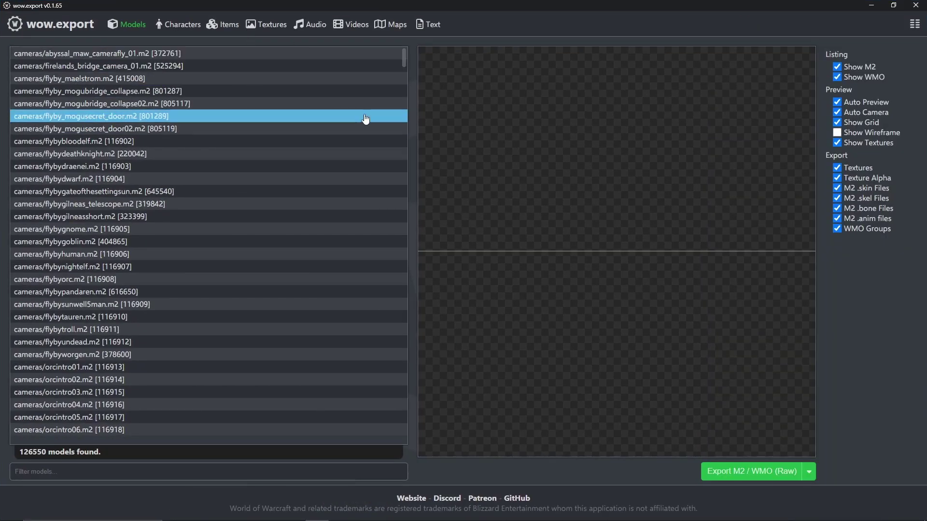
left_click(180, 26)
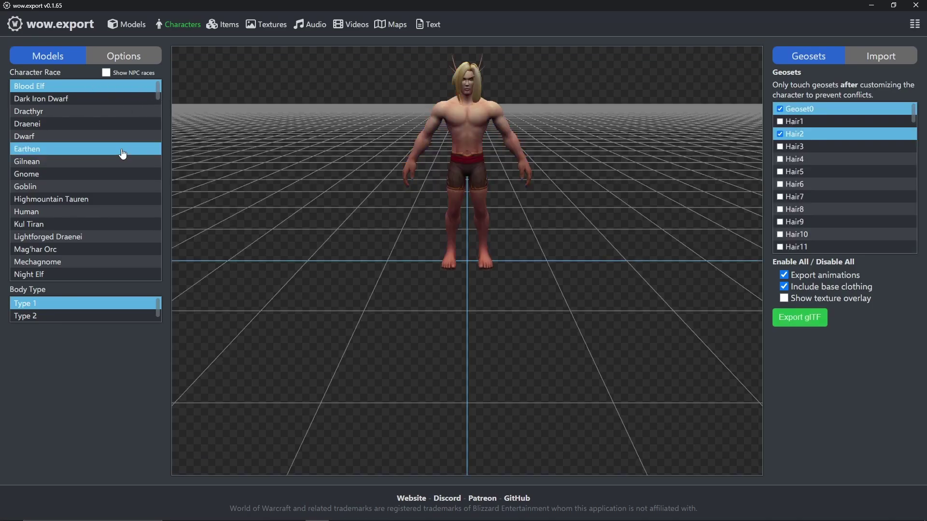
left_click(107, 72)
left_click(106, 73)
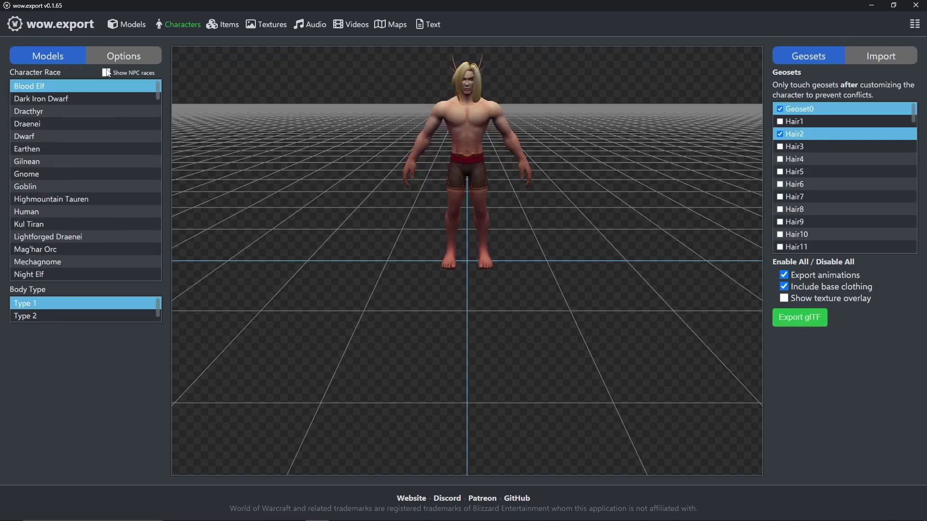
Preview the Mechagnome model, turning the Hair6 geoset on and back off
scroll(102, 145, "down", 3)
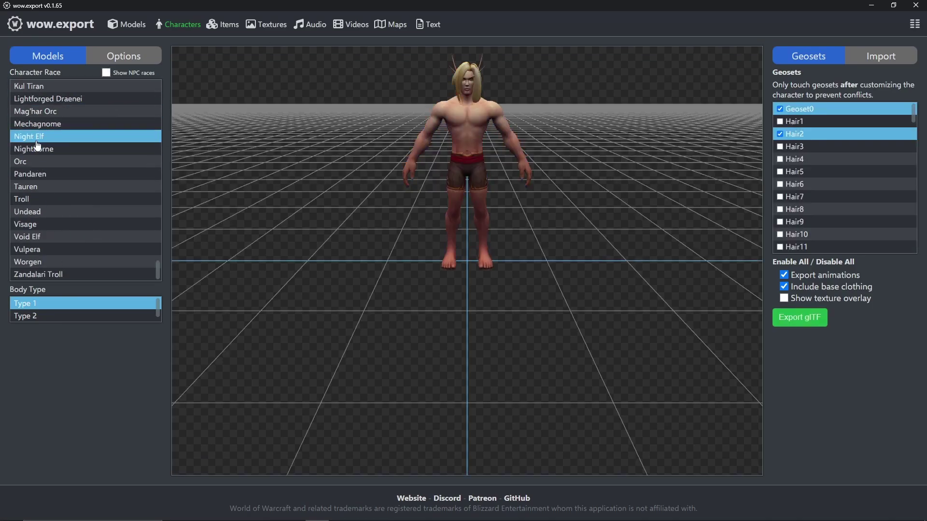
left_click(82, 130)
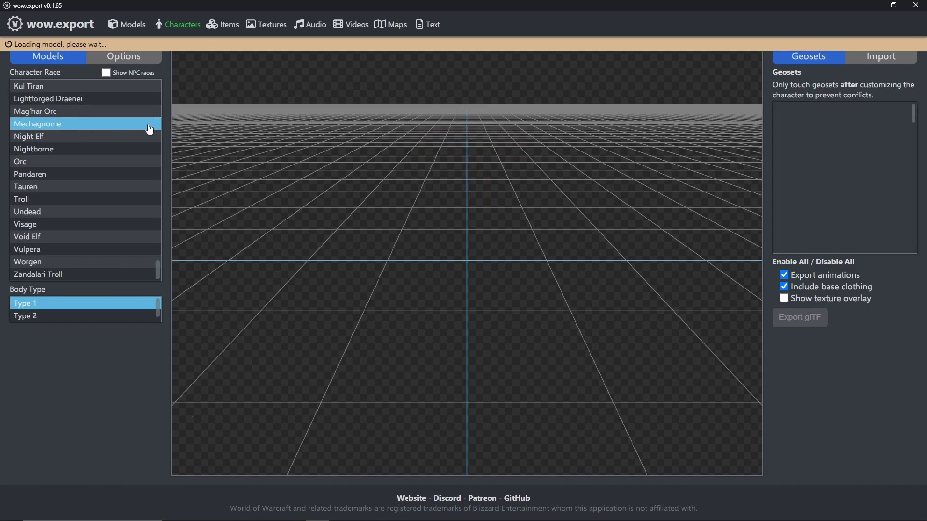
left_click_drag(469, 164, 742, 148)
scroll(817, 155, "down", 5)
scroll(804, 157, "up", 5)
left_click(783, 173)
left_click_drag(715, 188, 482, 188)
left_click(780, 175)
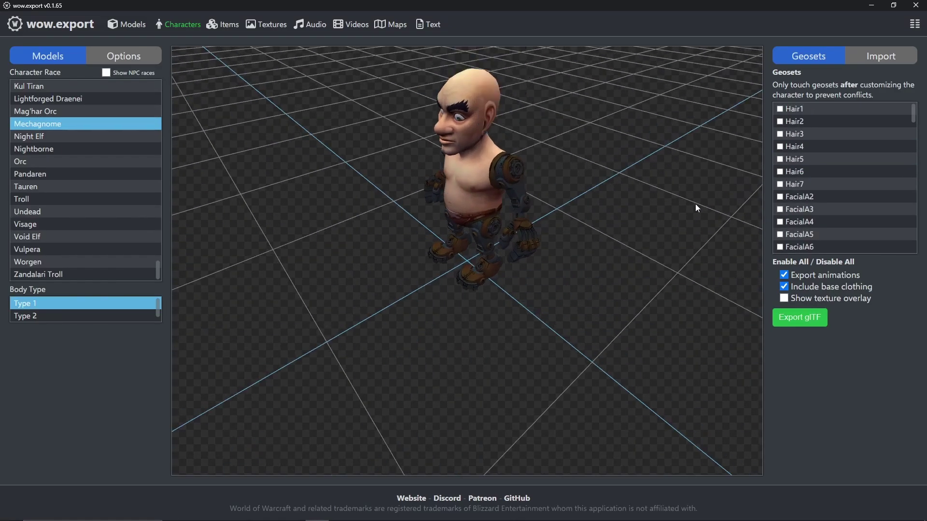
mouse_move(436, 199)
left_mouse_down()
mouse_move(347, 224)
mouse_move(364, 197)
mouse_move(481, 215)
mouse_move(445, 208)
left_mouse_up()
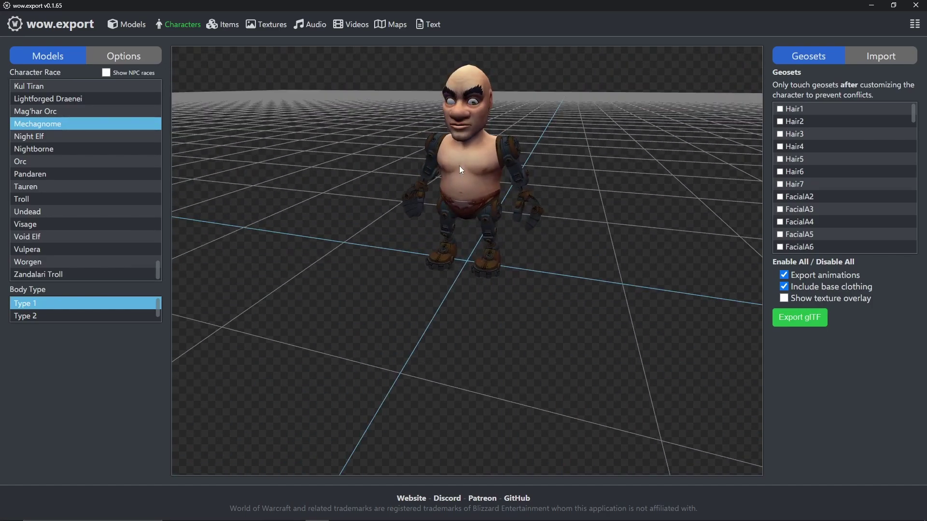
Switch the preview to the Orc race, turning the Hair22 geoset on and back off
left_click(118, 161)
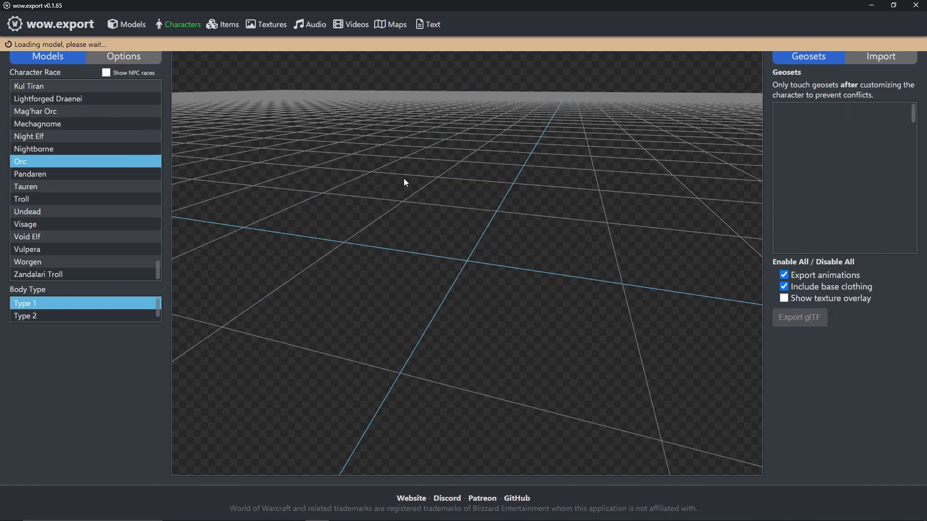
left_click_drag(457, 161, 433, 182)
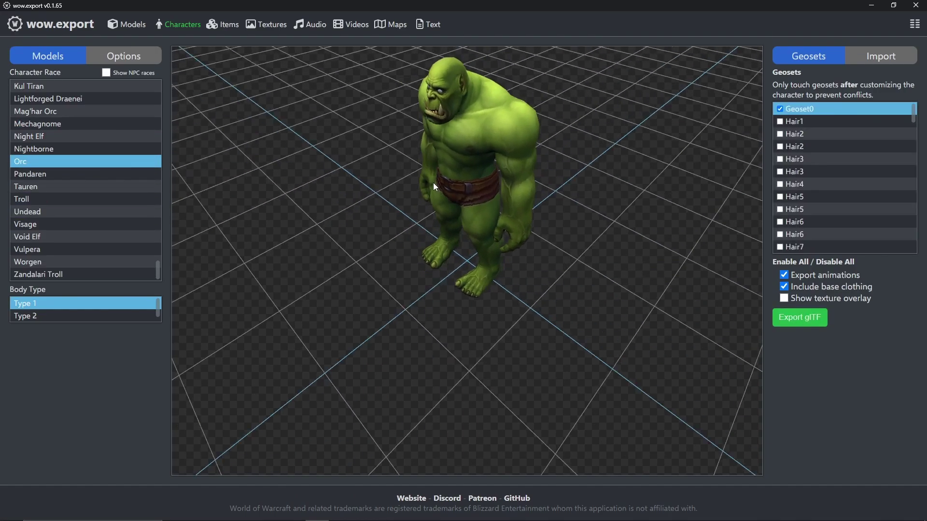
scroll(806, 226, "down", 5)
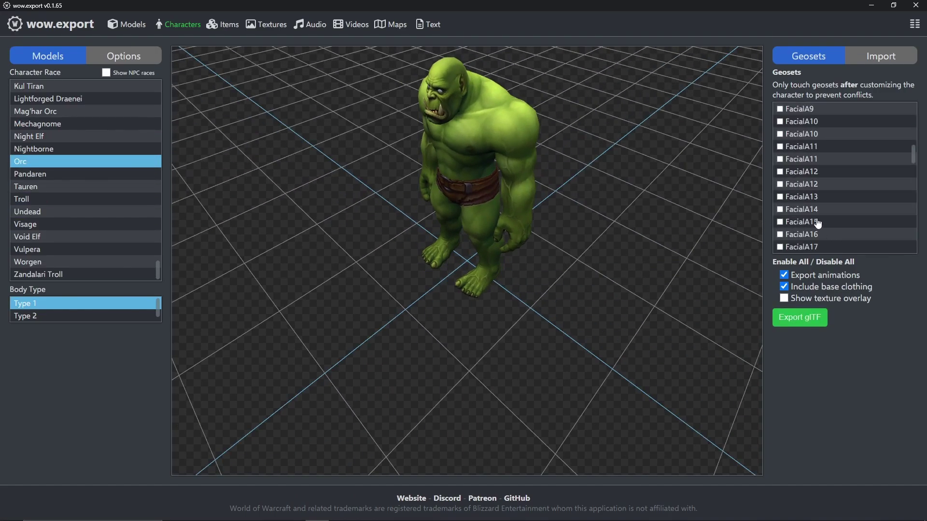
scroll(817, 197, "up", 3)
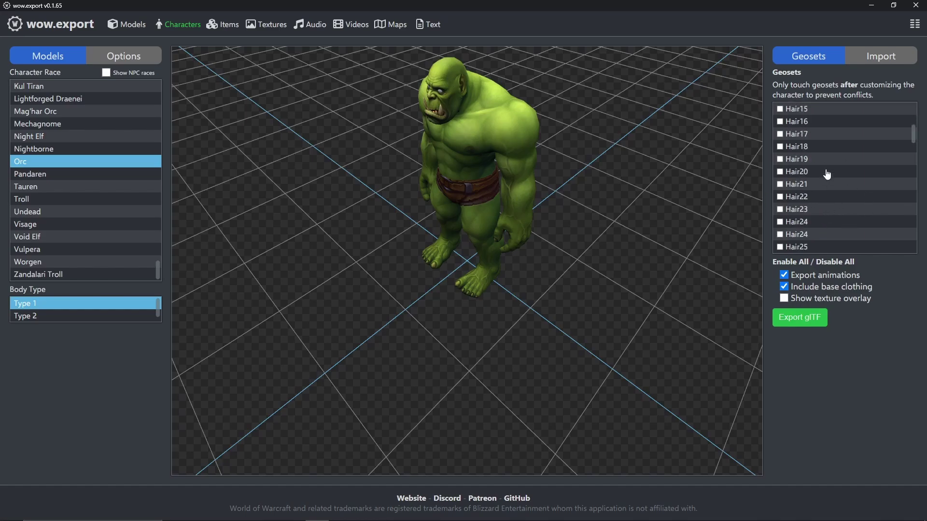
left_click(807, 199)
left_click(808, 201)
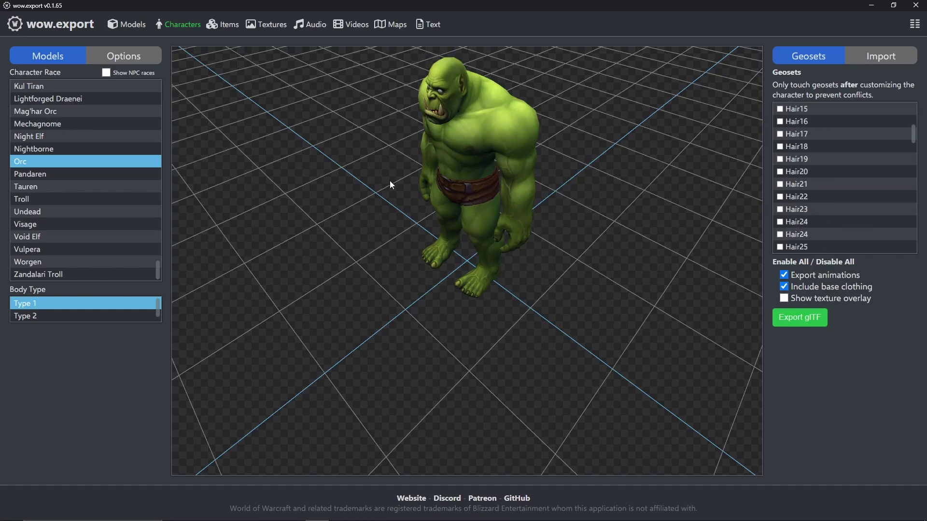